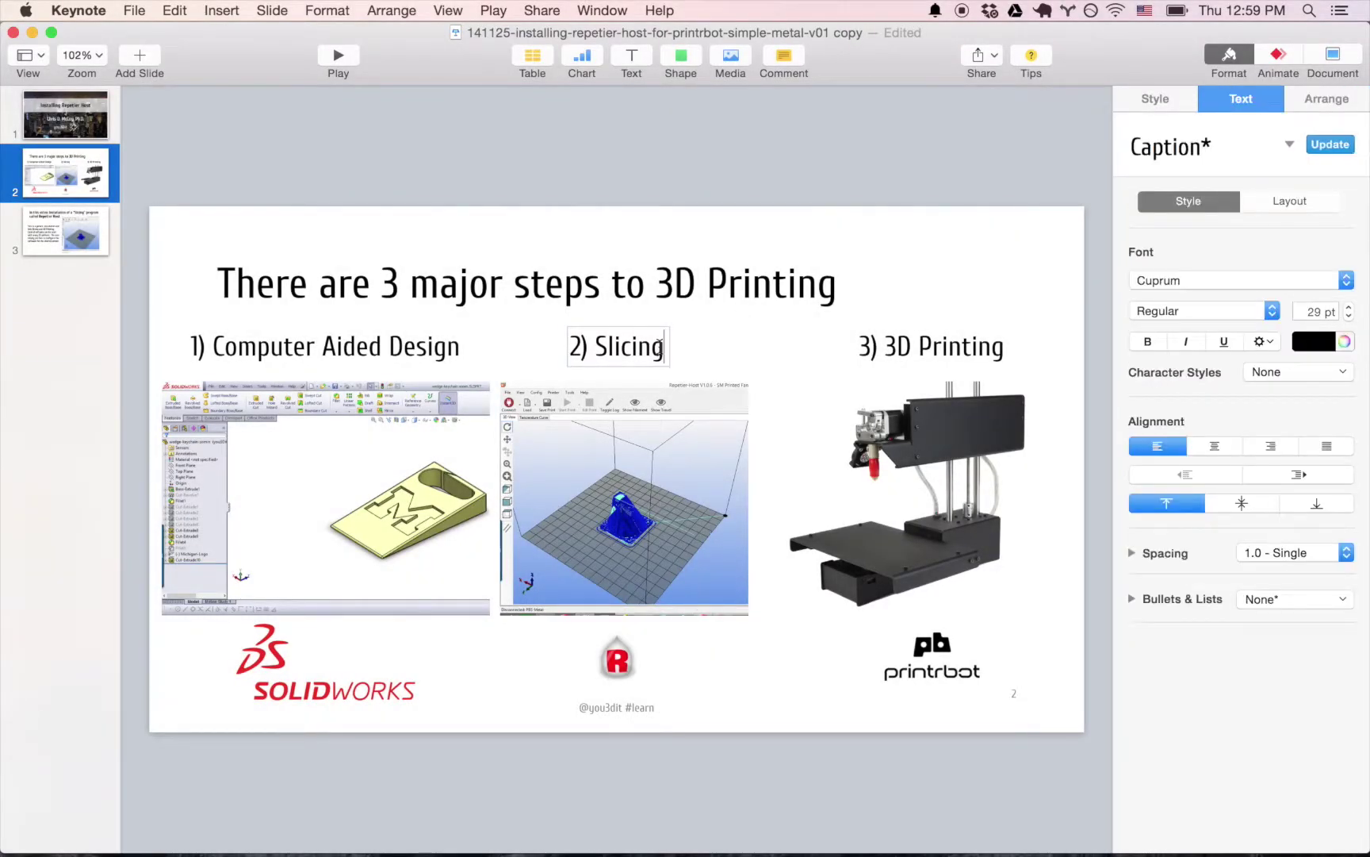
# Step: Rename step two to '2) Slicing + Control', then end the slide 3 slideshow
pyautogui.write('+ Control')
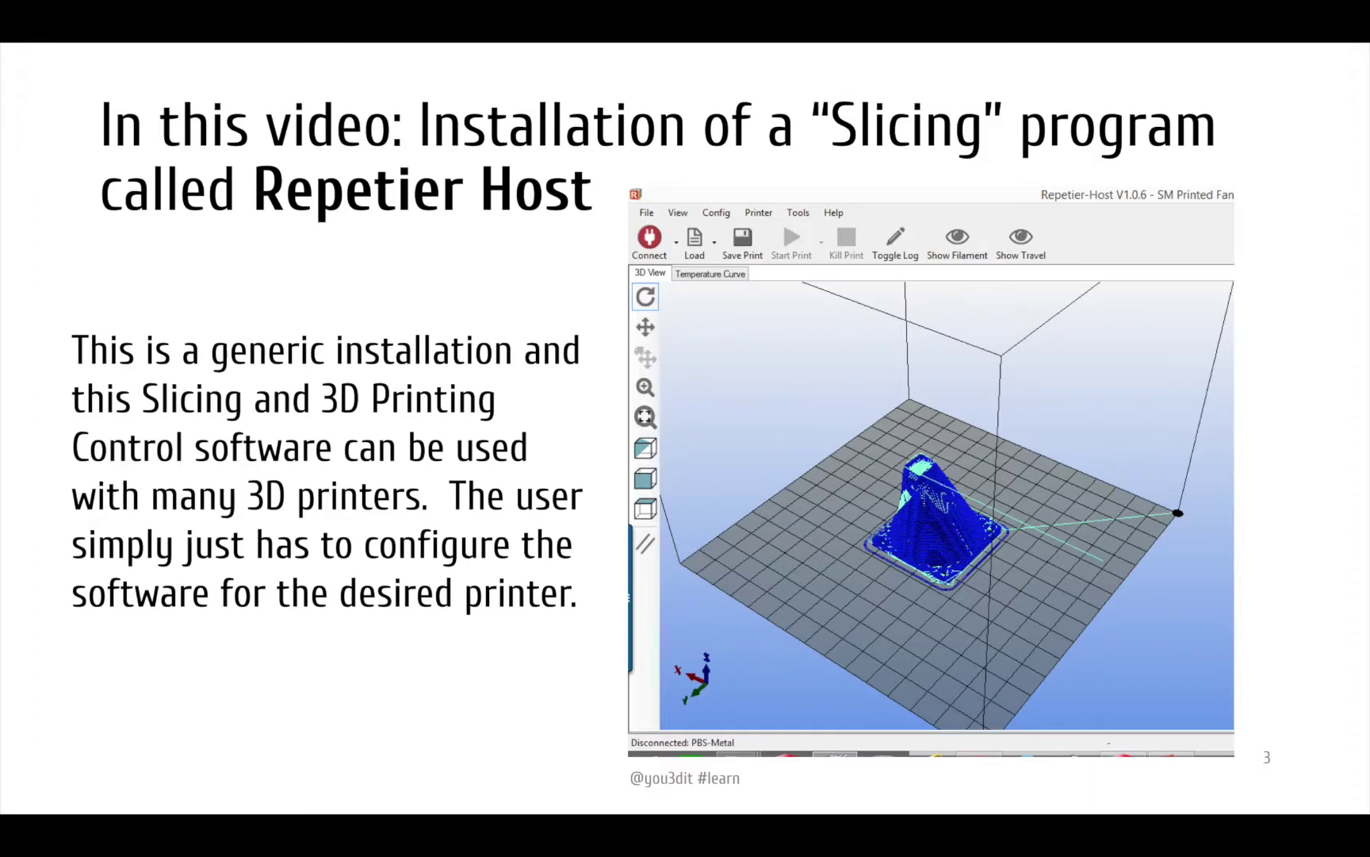
pyautogui.press('Escape')
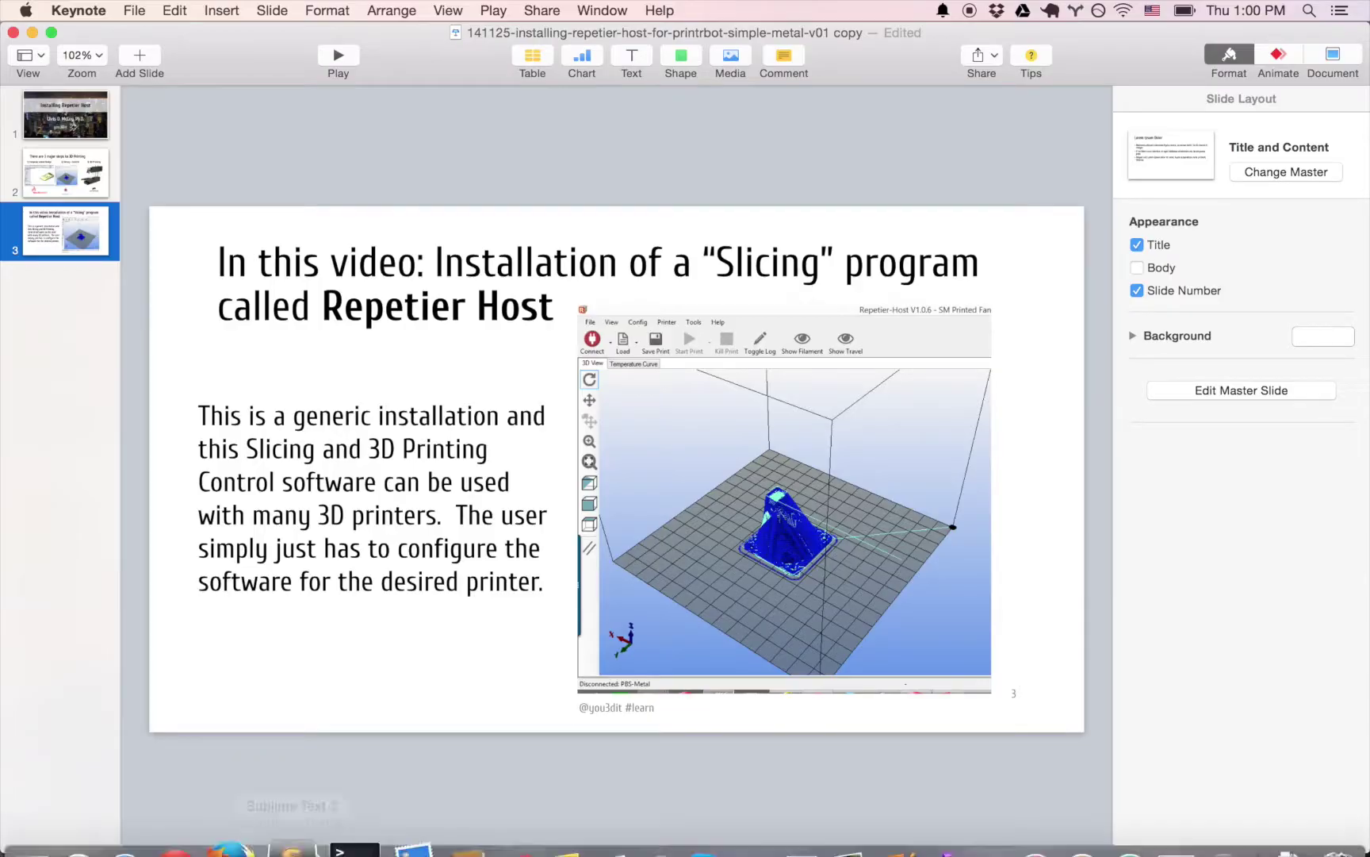
# Step: Search Google in Chrome for 'download repetier host'
pyautogui.click(198, 799)
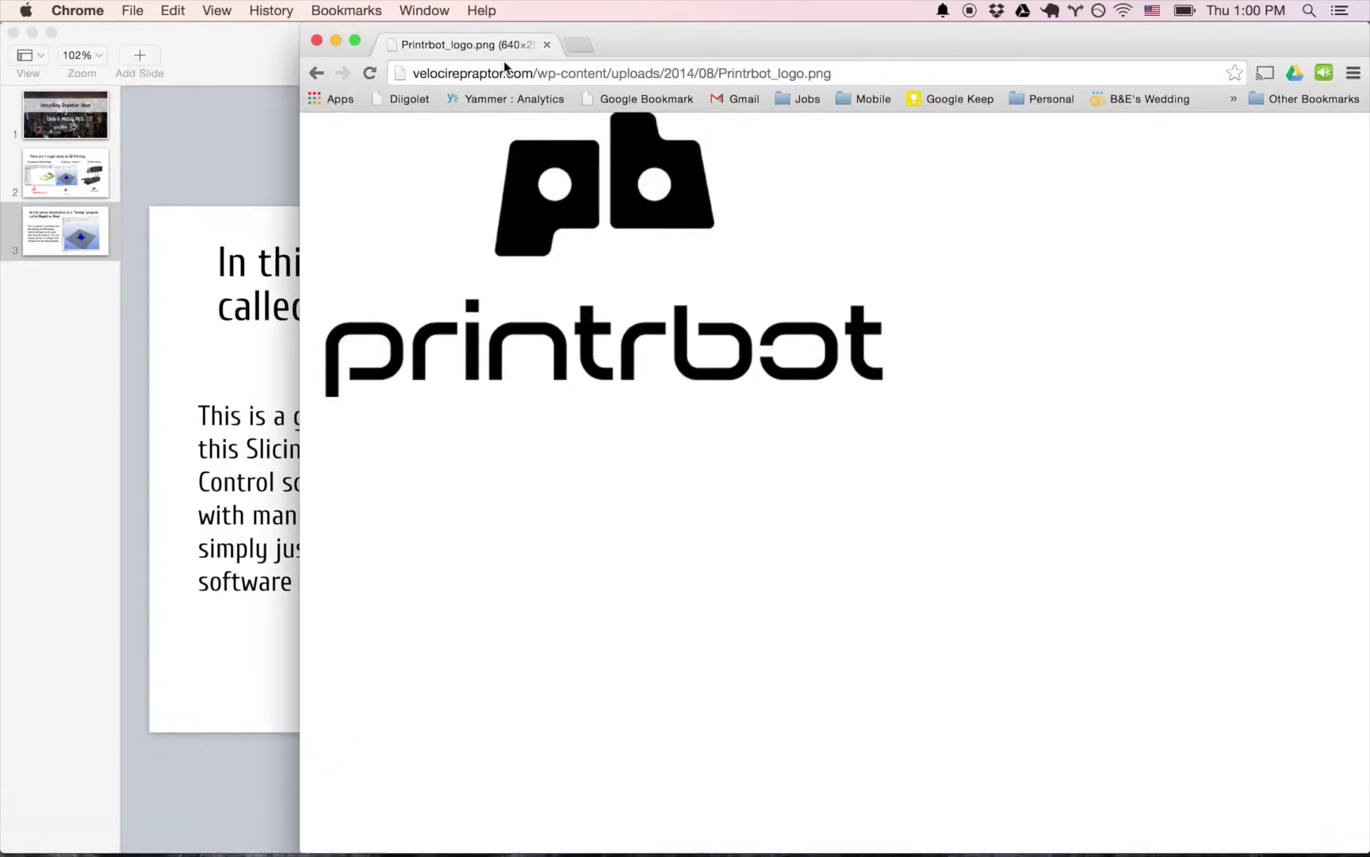
pyautogui.click(551, 77)
pyautogui.write('dow')
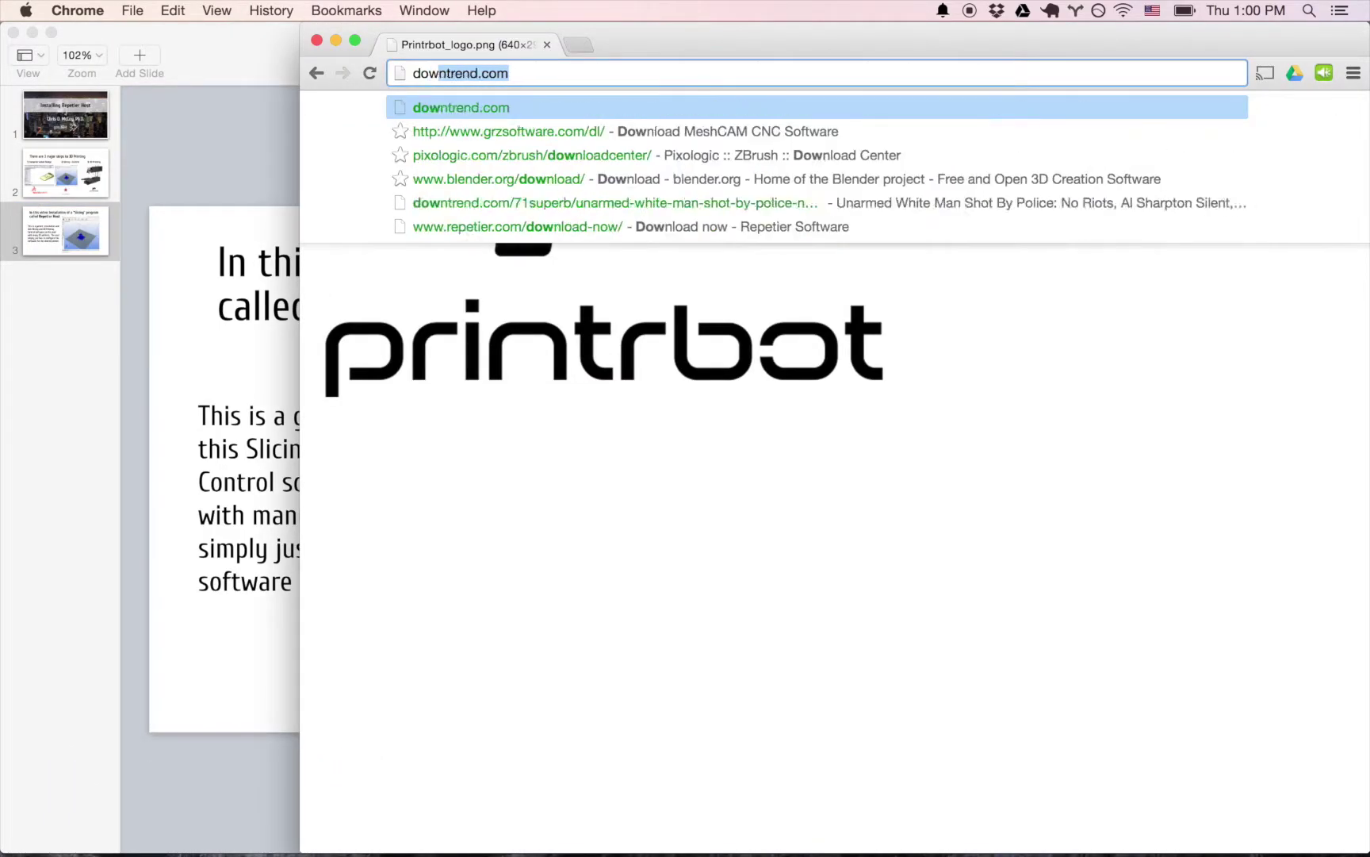
pyautogui.write('nload repet')
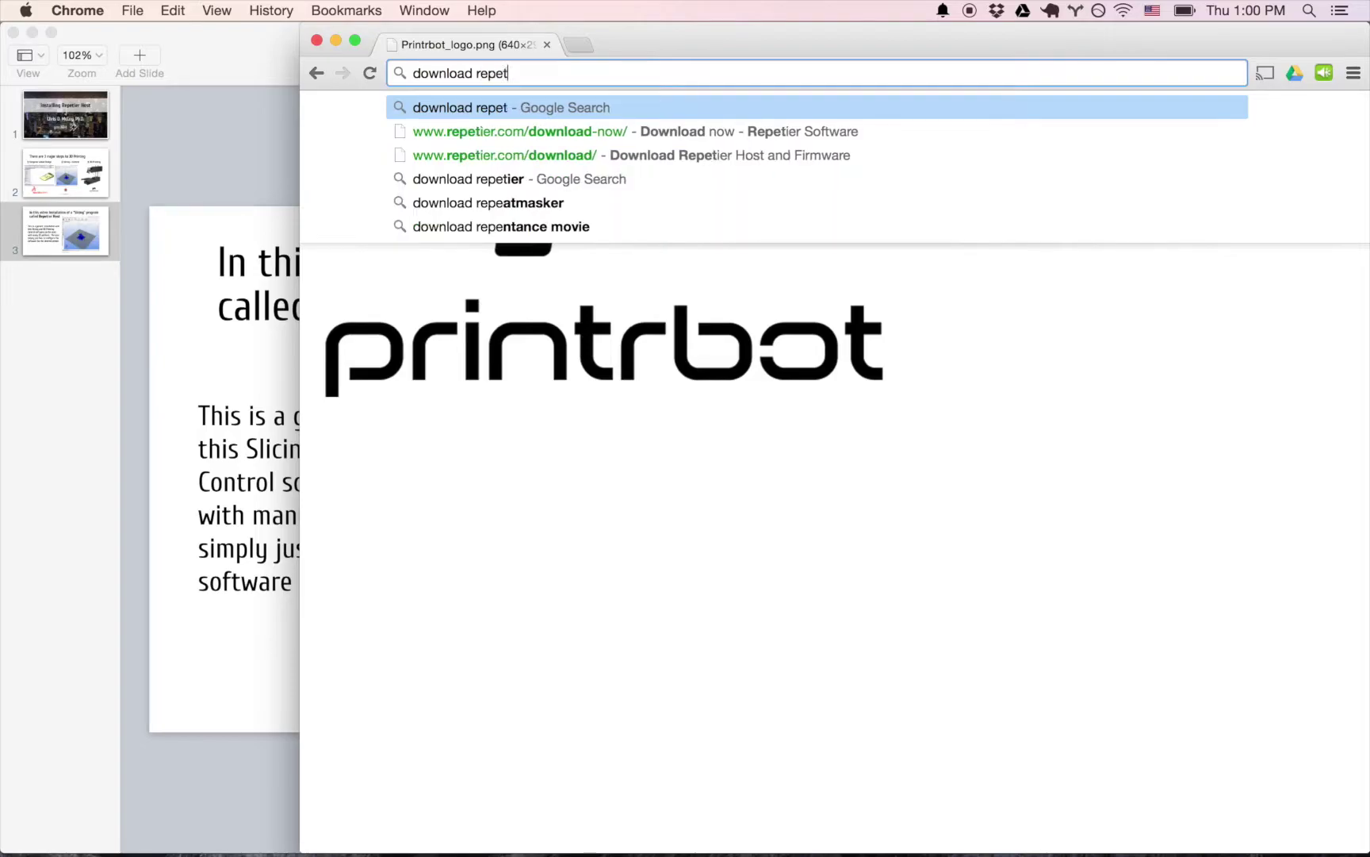
pyautogui.write('ier host')
pyautogui.press('Return')
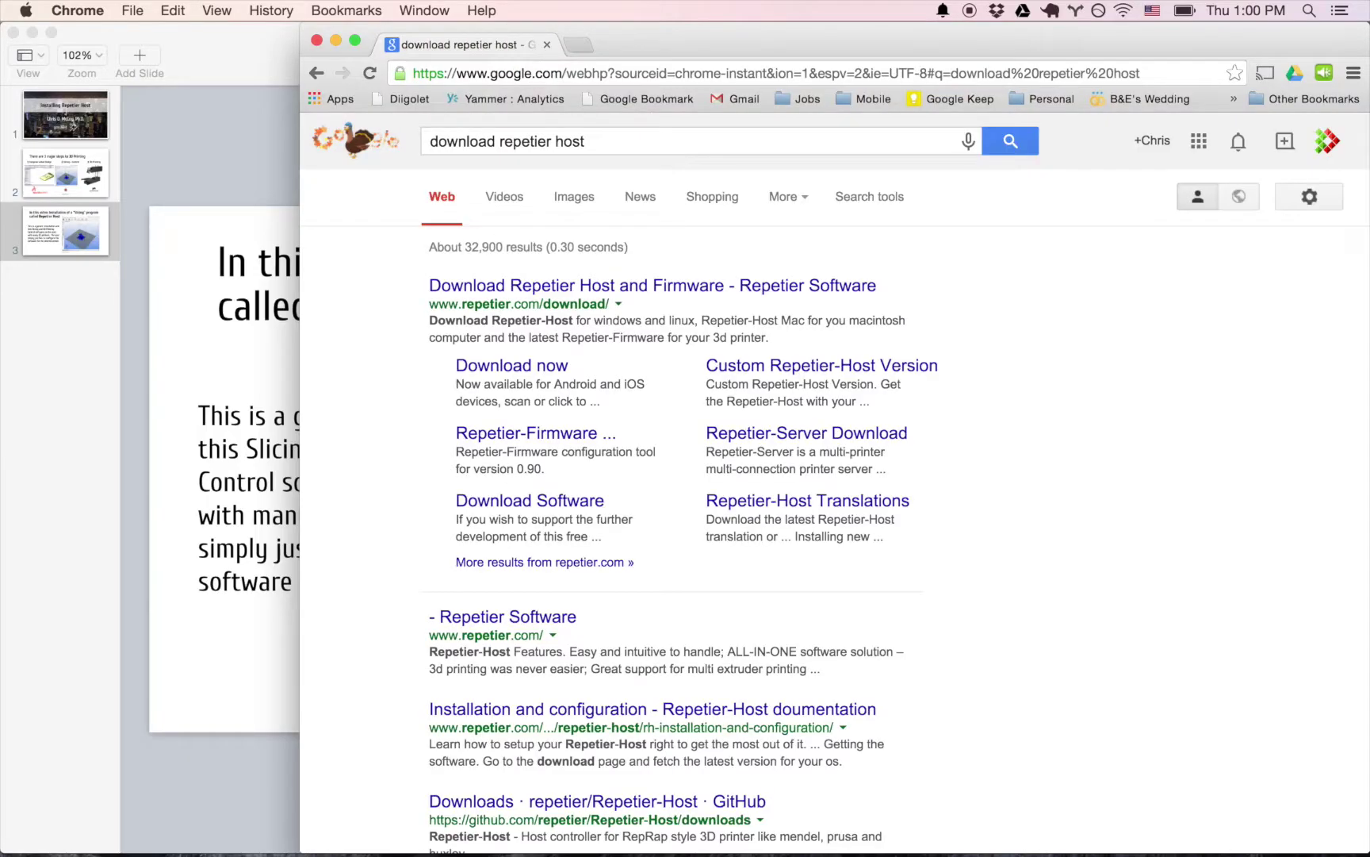
# Step: Enlarge Chrome with Divvy and open Repetier's Download now page listing Mac 0.56
pyautogui.hotkey('ctrl', 'alt', 'space')
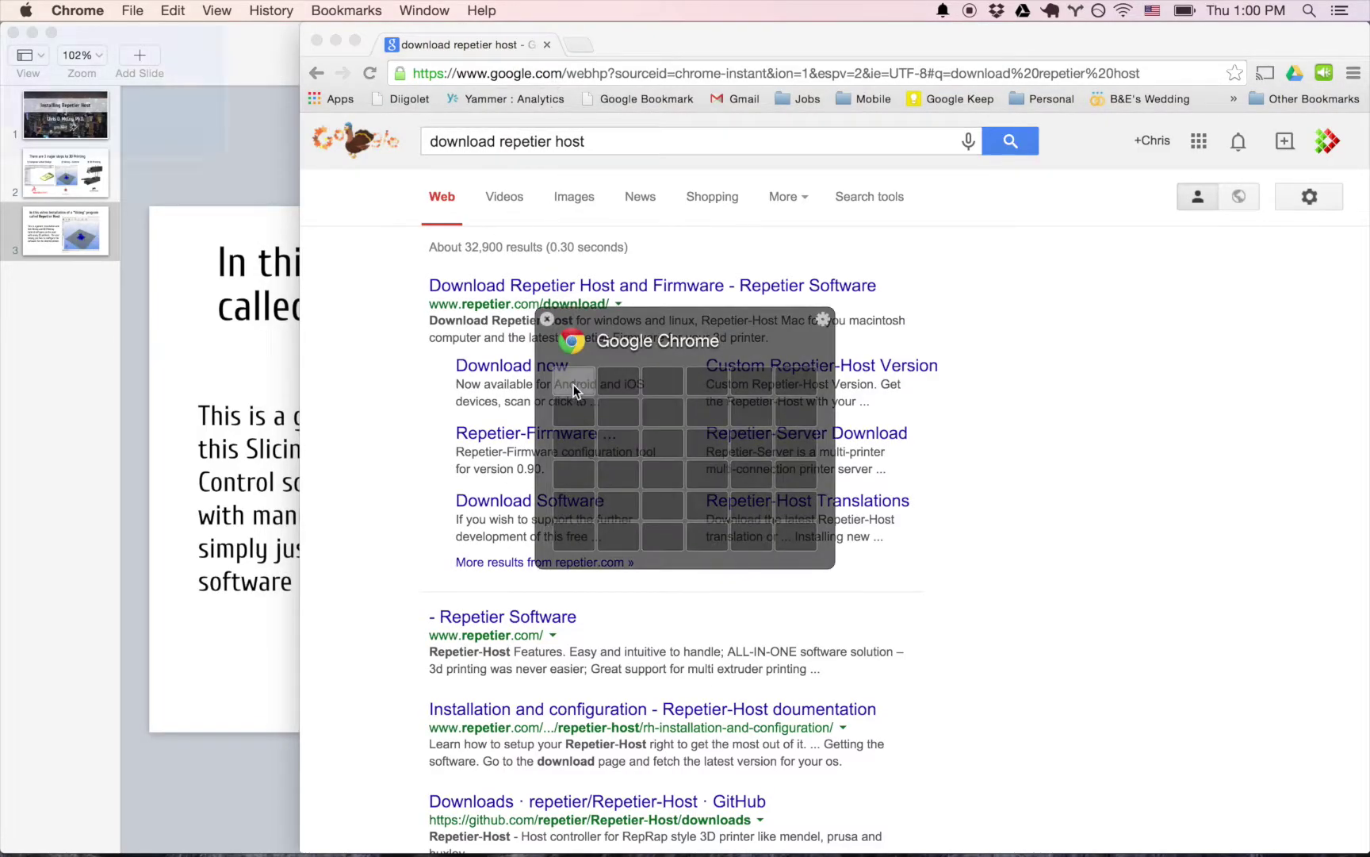
pyautogui.moveTo(574, 385); pyautogui.dragTo(790, 536)
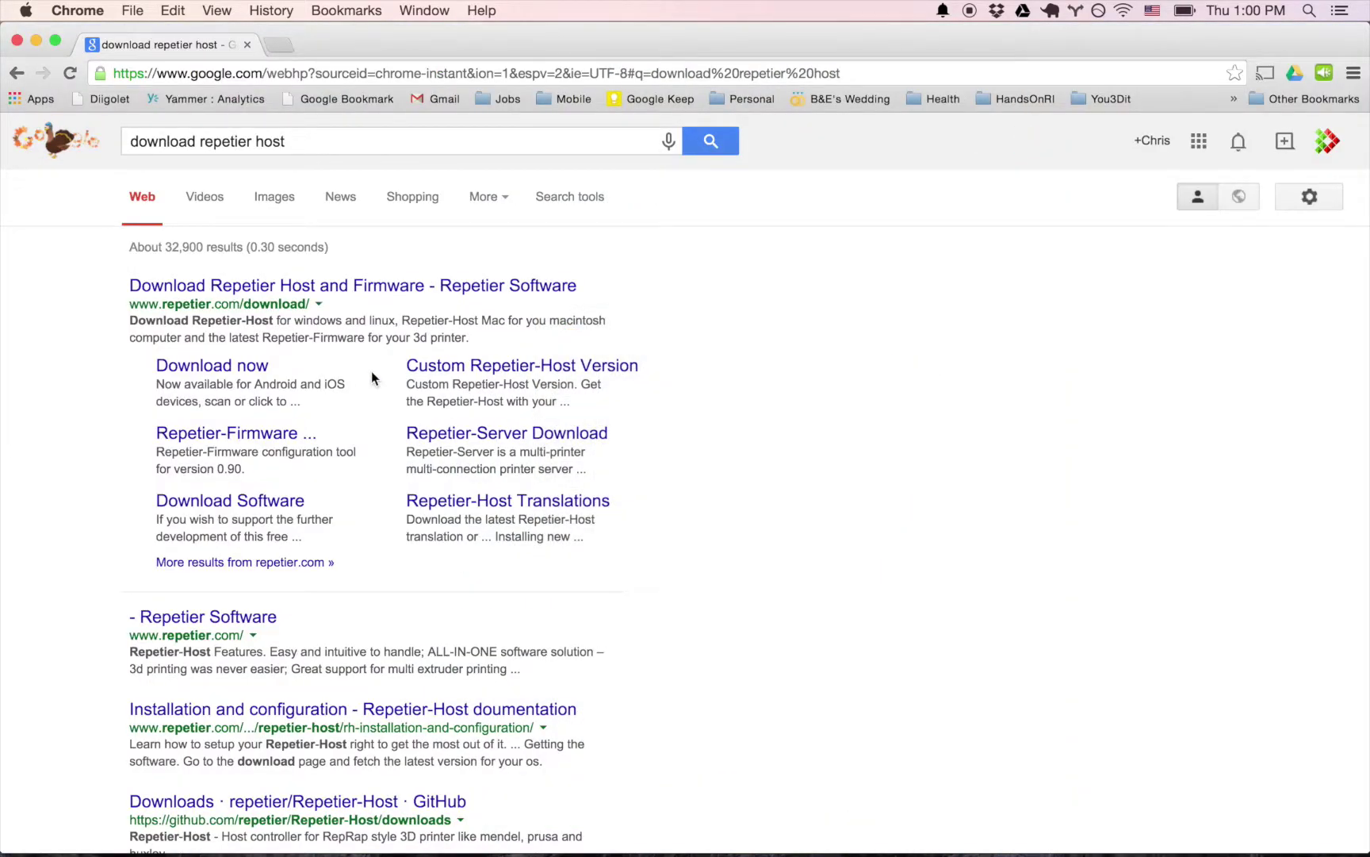
pyautogui.click(244, 368)
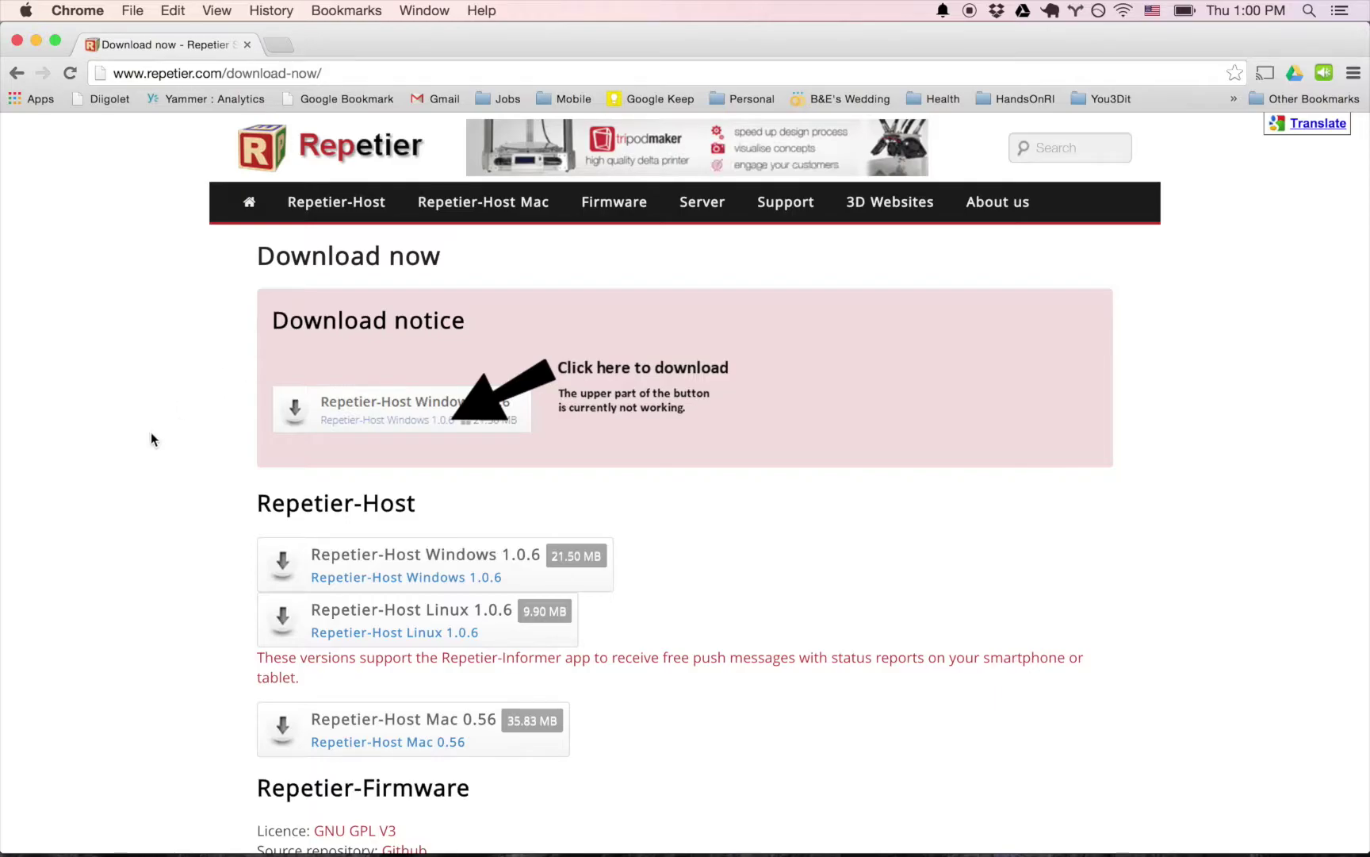
pyautogui.scroll(-5, 151, 433)
pyautogui.scroll(-7, 151, 433)
pyautogui.scroll(12, 151, 433)
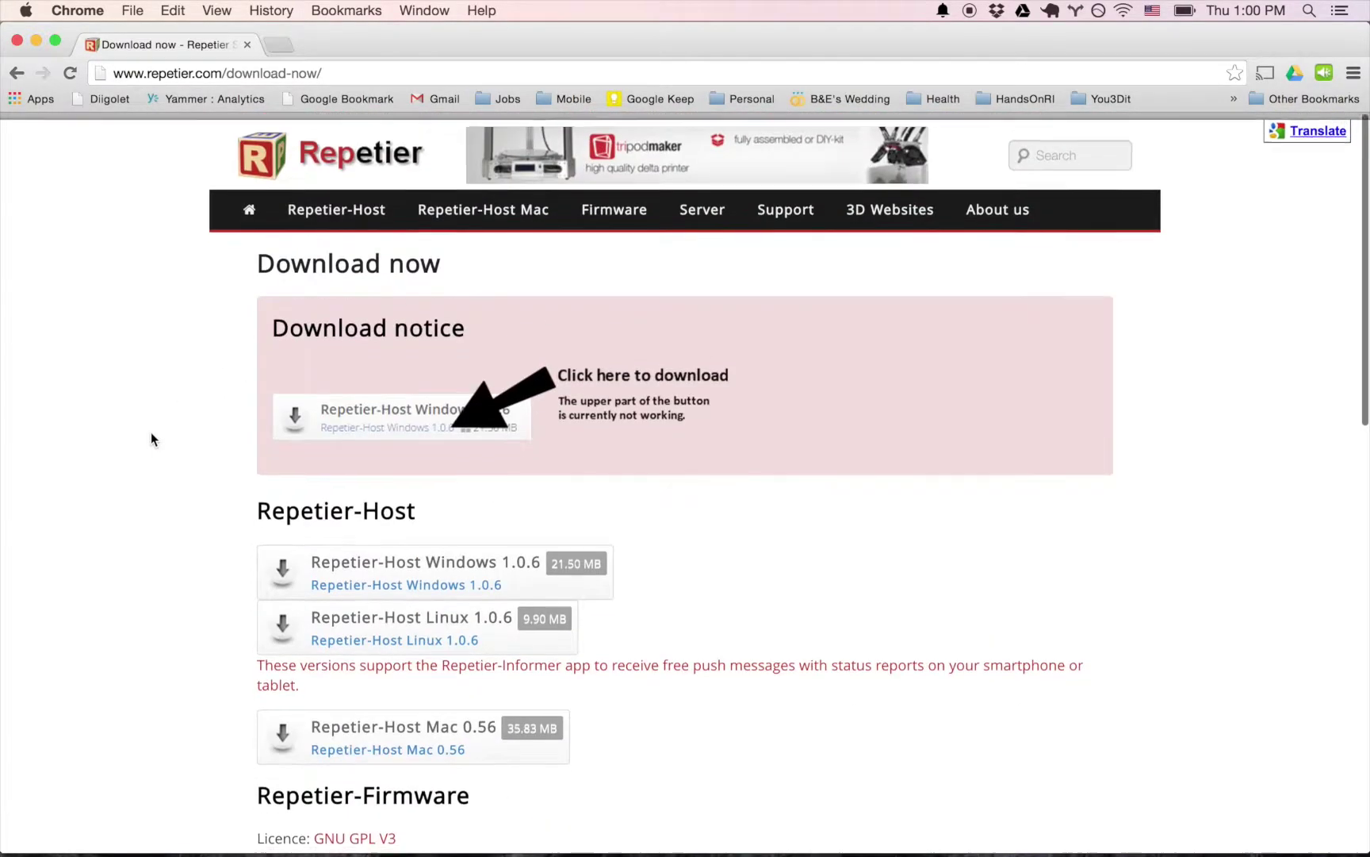
pyautogui.scroll(-2, 221, 639)
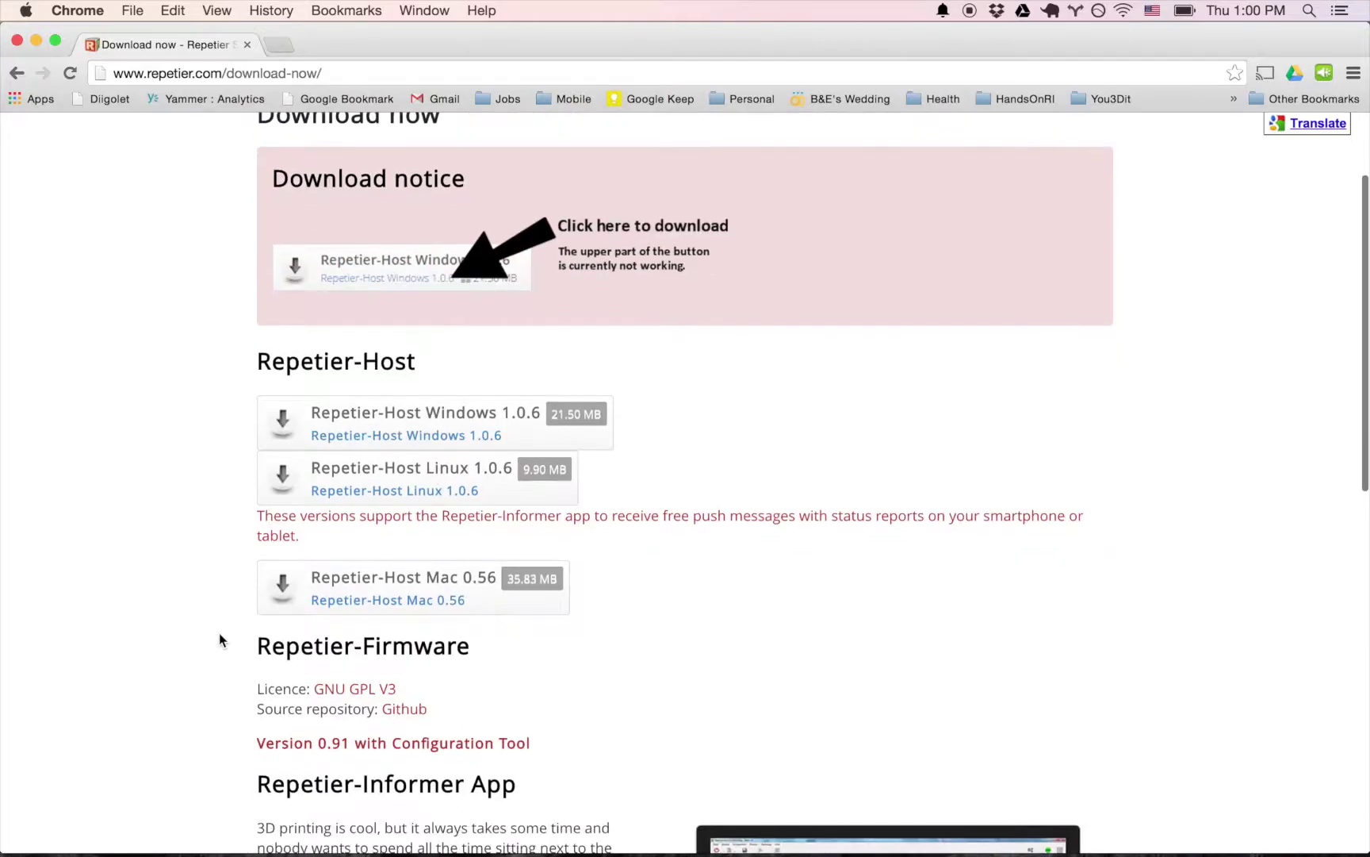
# Step: Save the Repetier-Host Mac 0.56 disk image to the Downloads folder
pyautogui.click(441, 602)
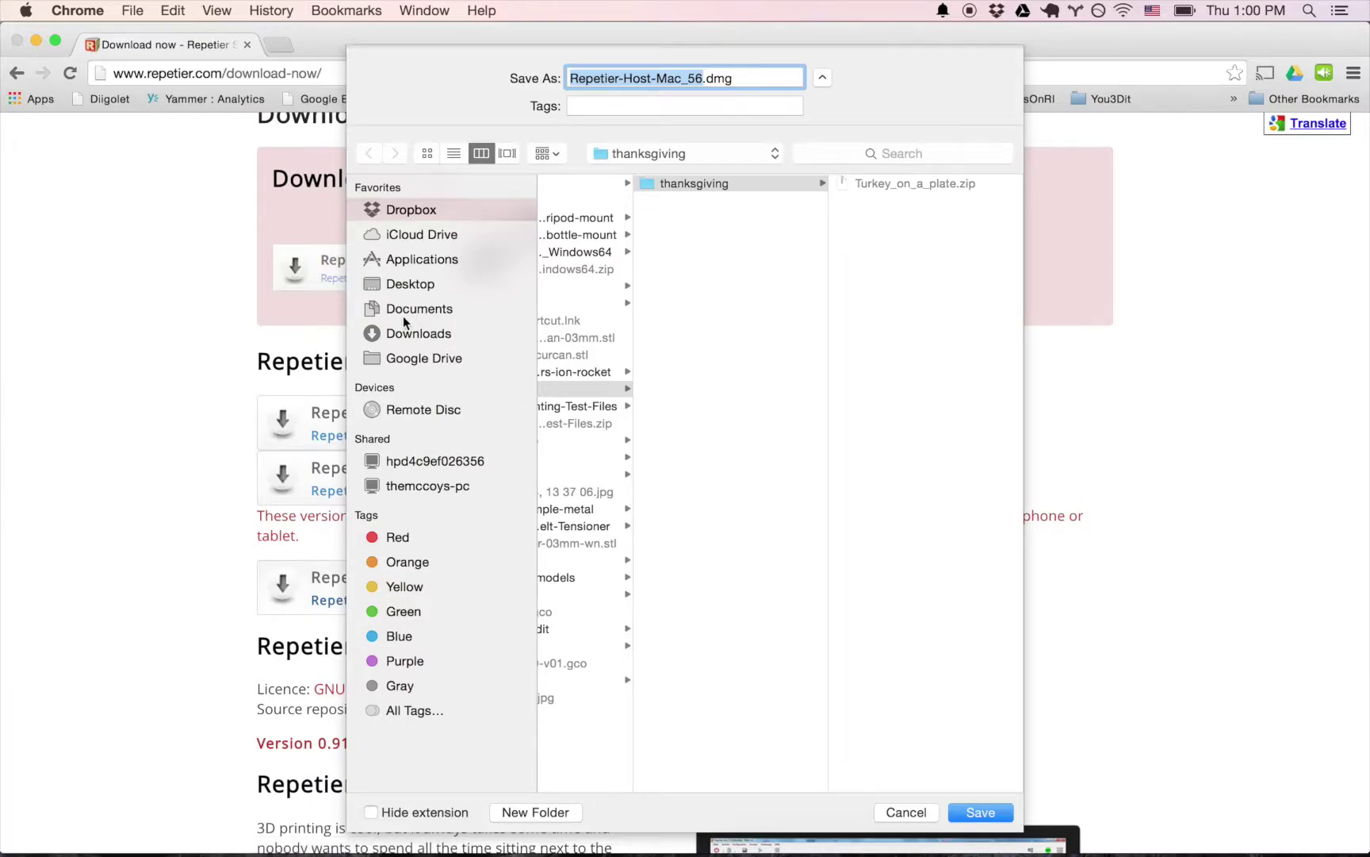
pyautogui.click(407, 332)
pyautogui.click(983, 809)
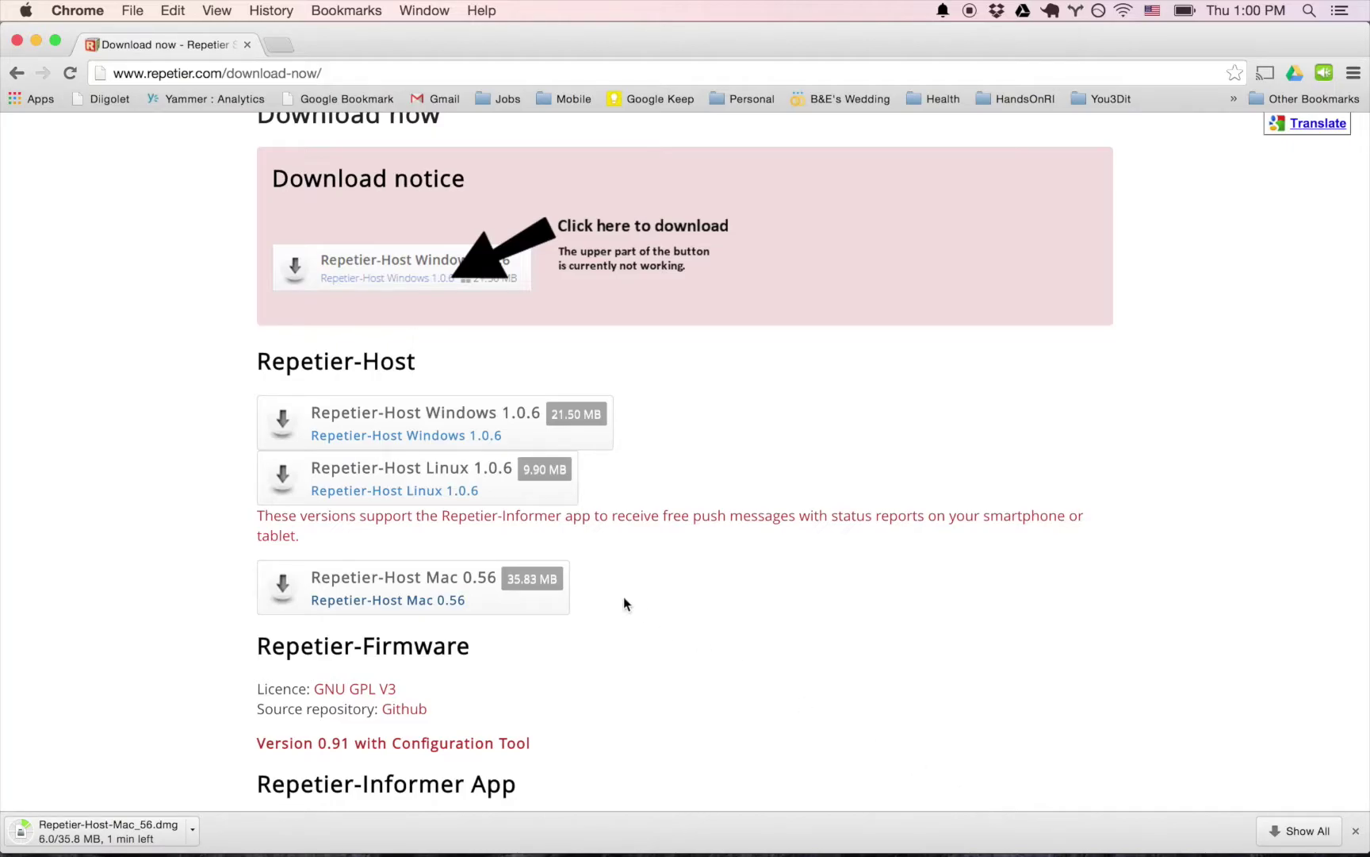
# Step: Scroll to the page top and wait for the 35.8 MB Repetier-Host-Mac_56.dmg to finish
pyautogui.scroll(4, 198, 325)
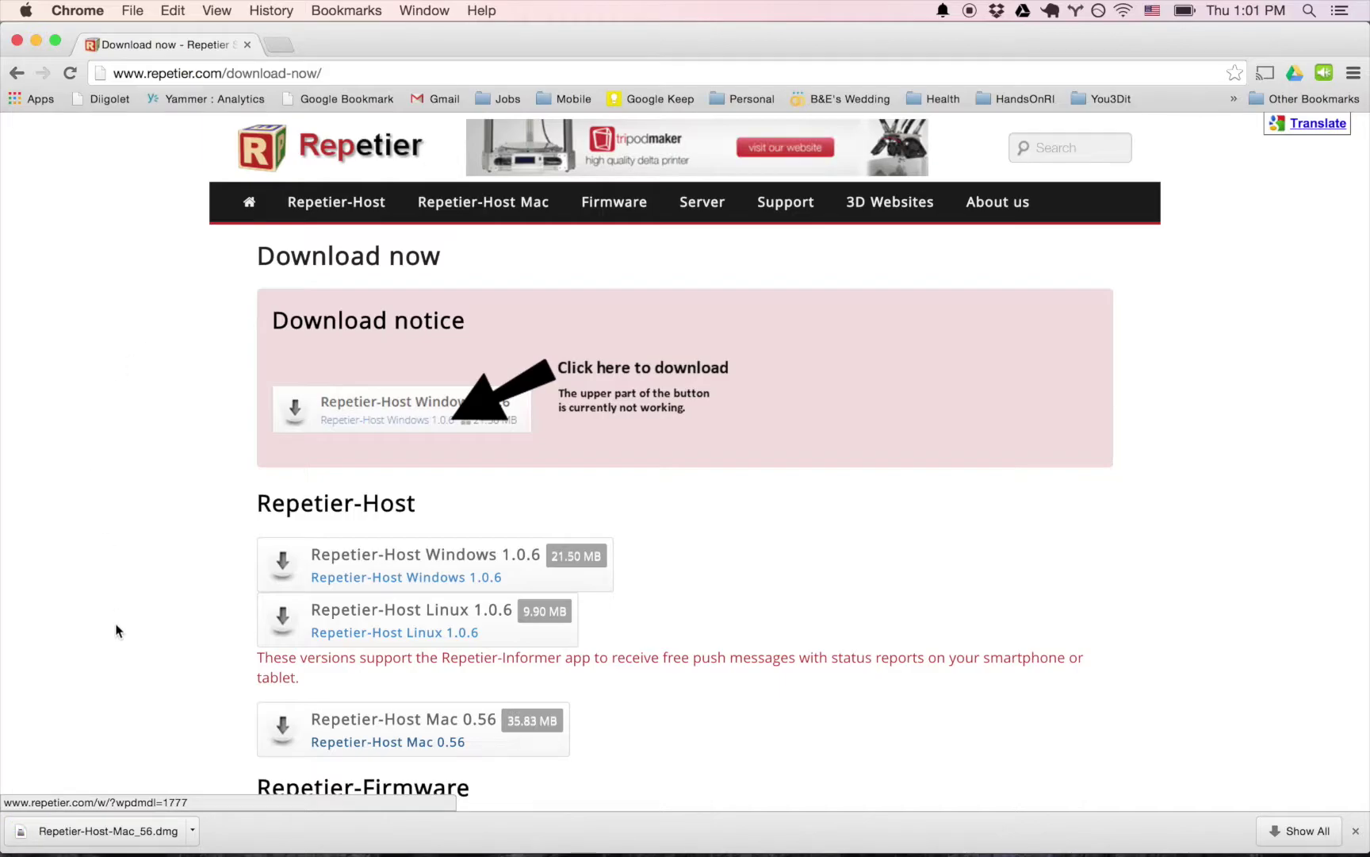
# Step: Mount Repetier-Host-Mac_56.dmg, try launching the app, and dismiss the unidentified developer alert
pyautogui.click(171, 835)
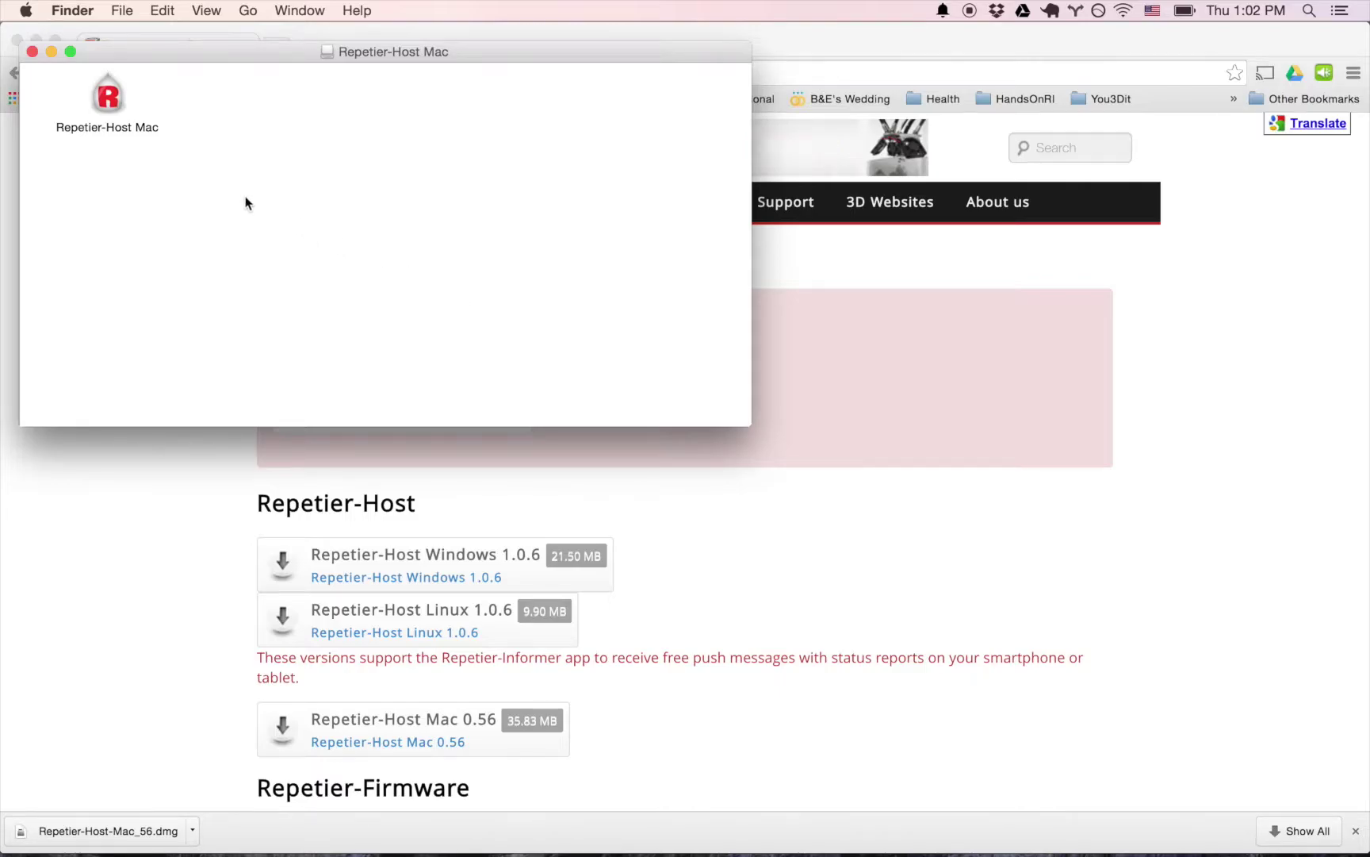
pyautogui.doubleClick(108, 97)
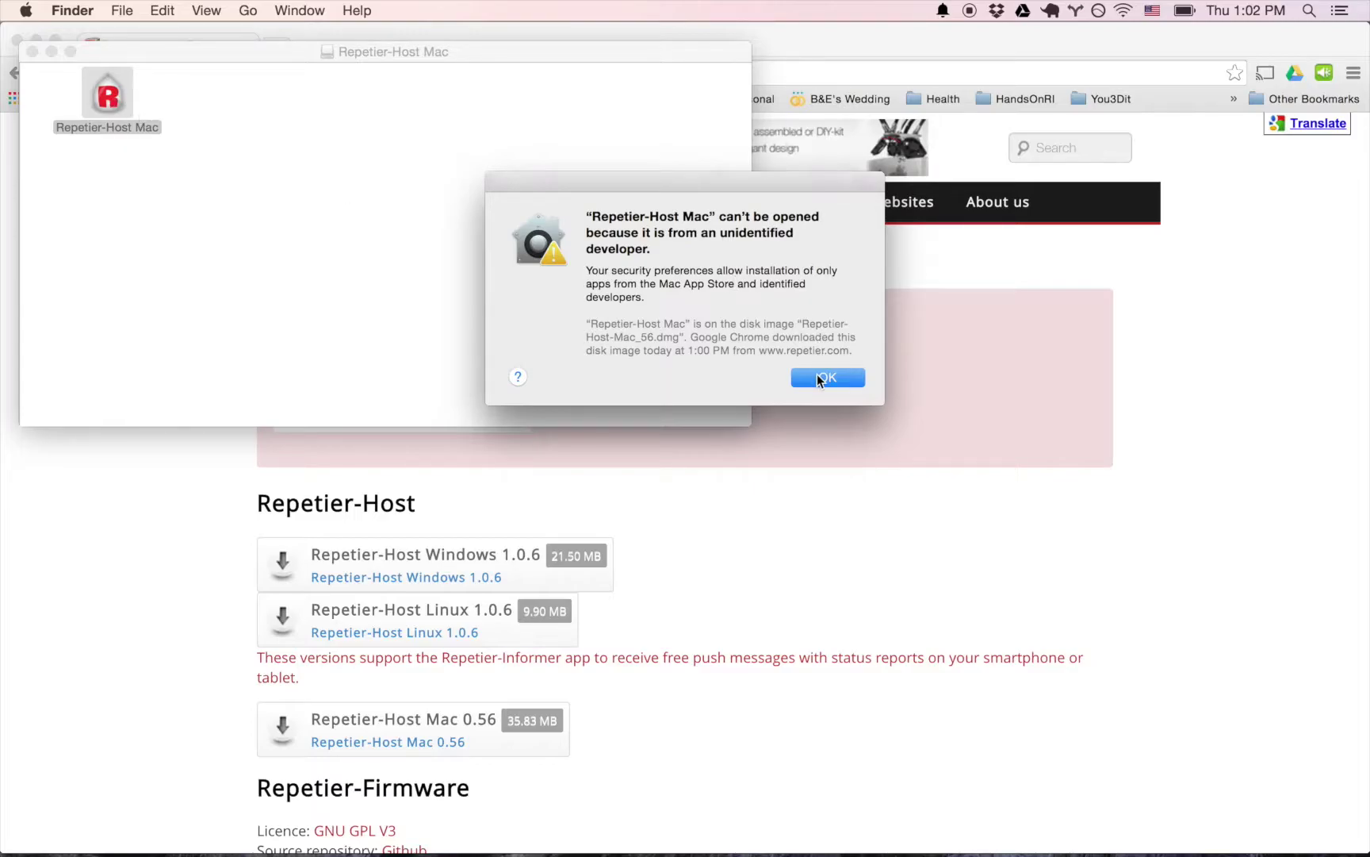
pyautogui.click(819, 379)
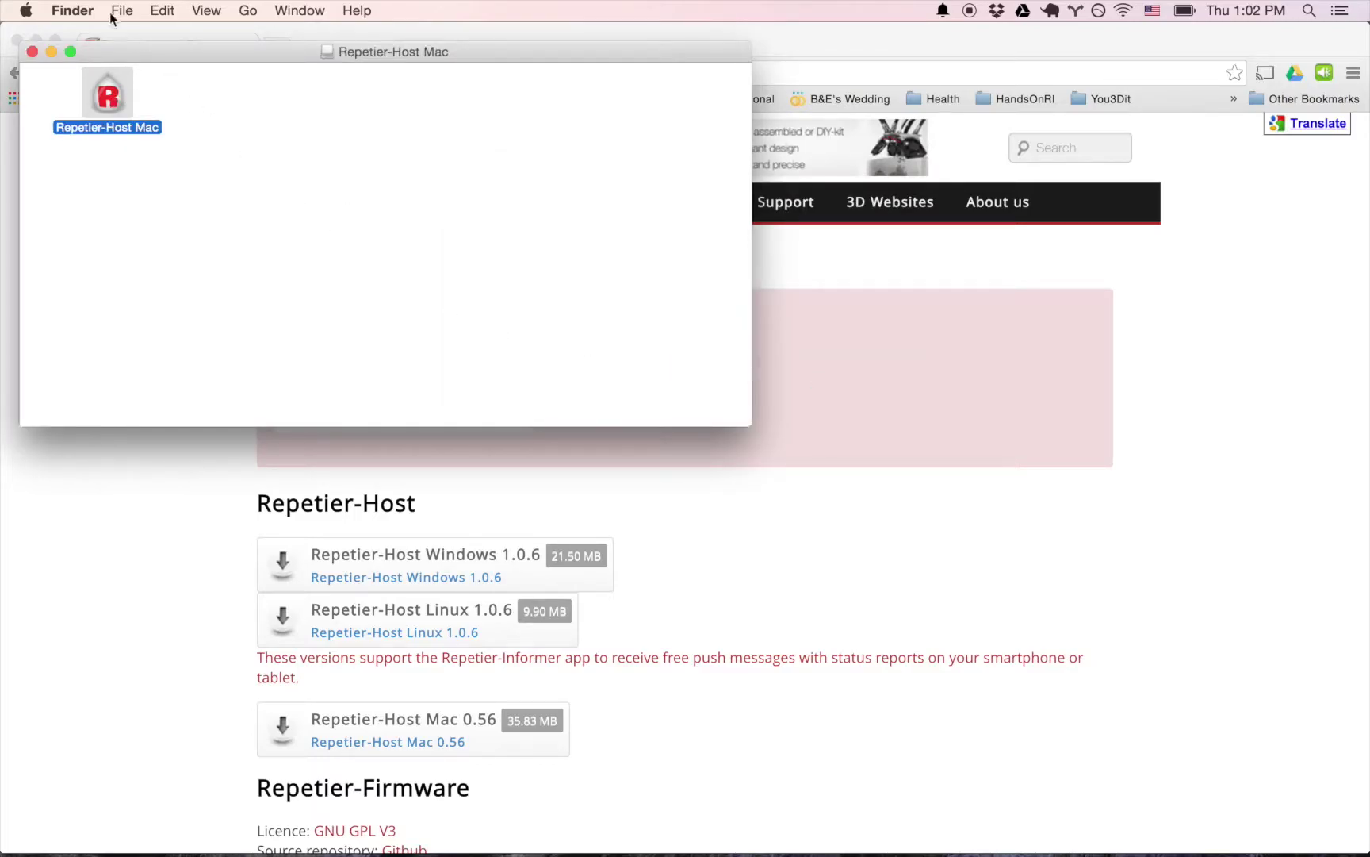
# Step: Go to Security & Privacy in System Preferences from the Apple menu
pyautogui.click(26, 10)
pyautogui.moveTo(50, 116)
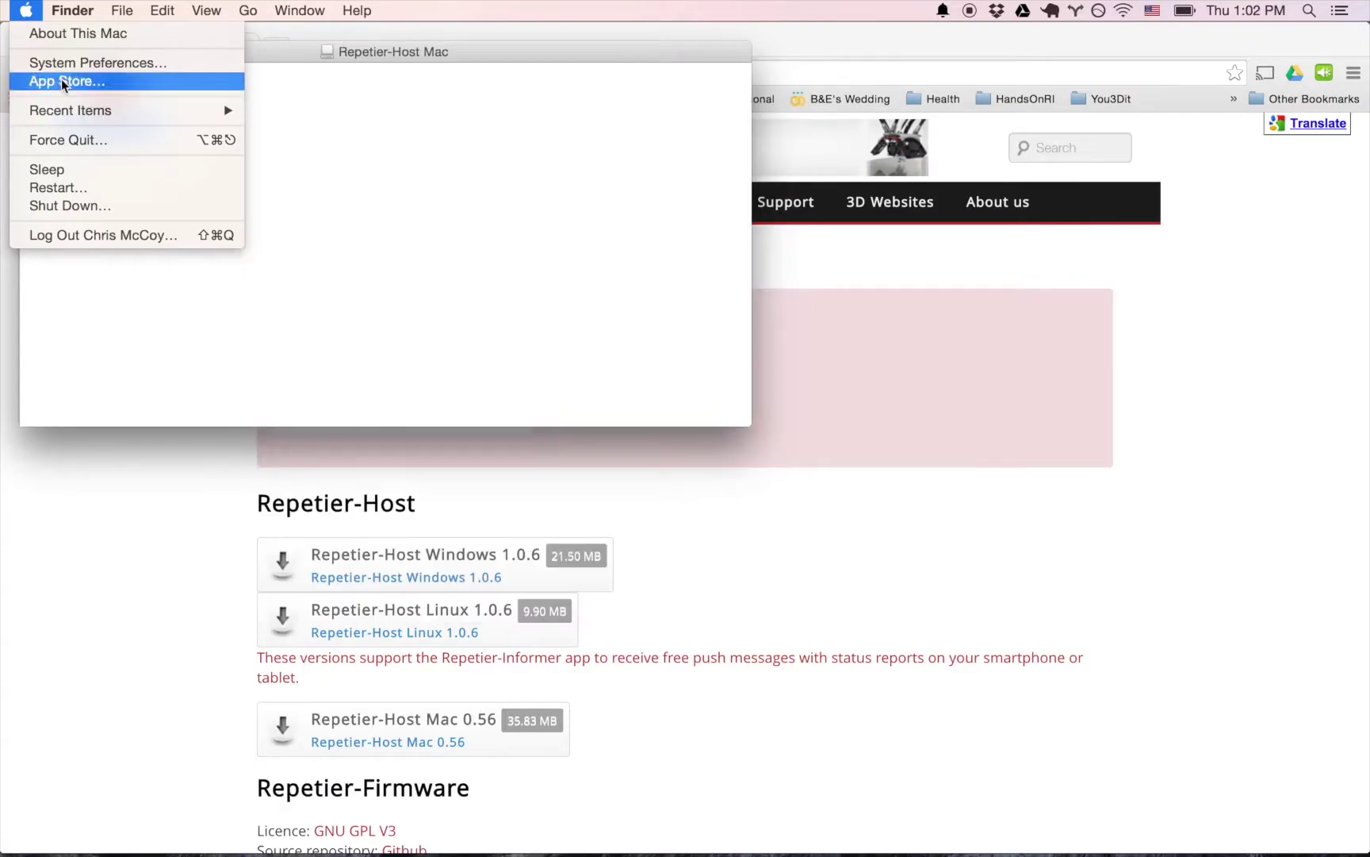
pyautogui.click(76, 61)
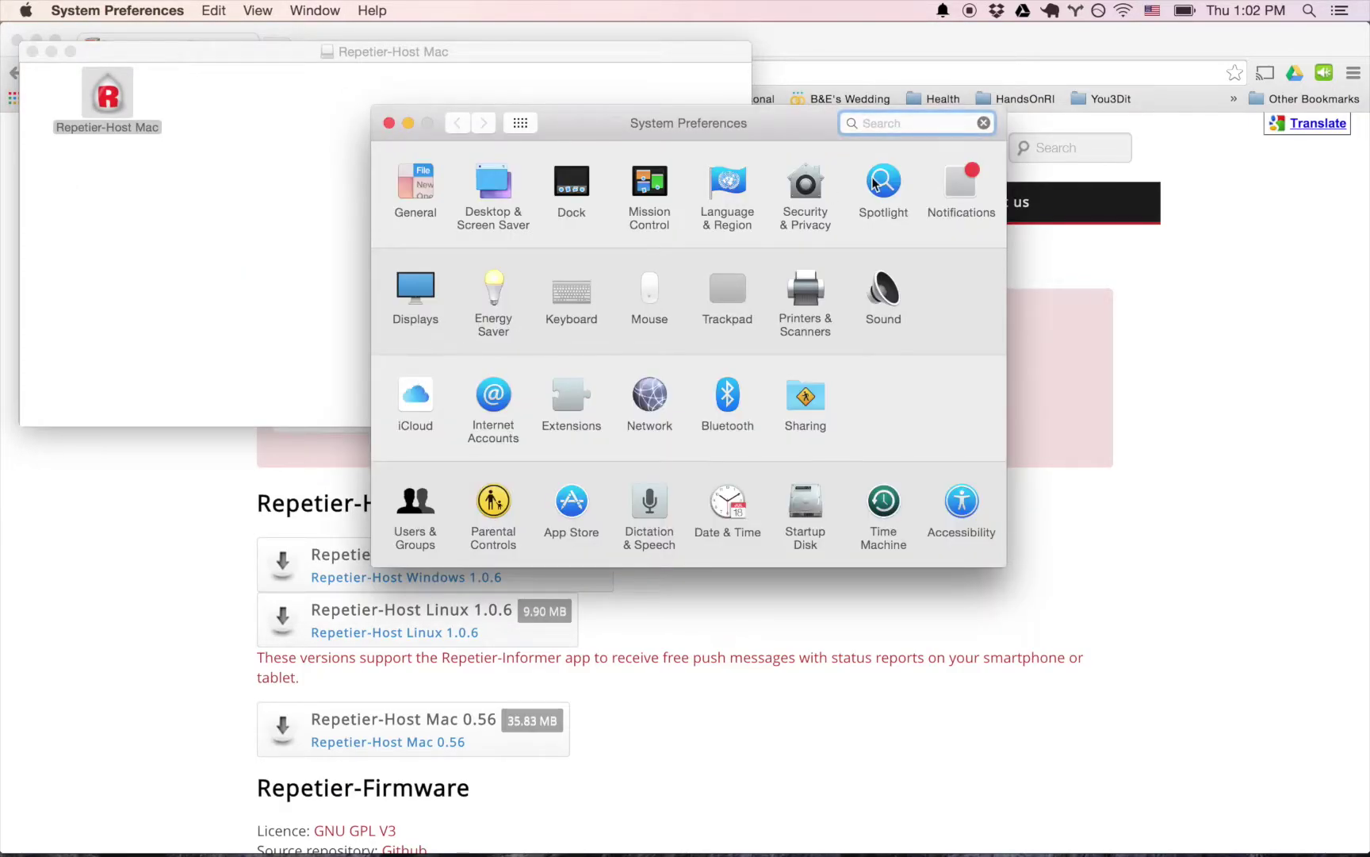
pyautogui.click(792, 194)
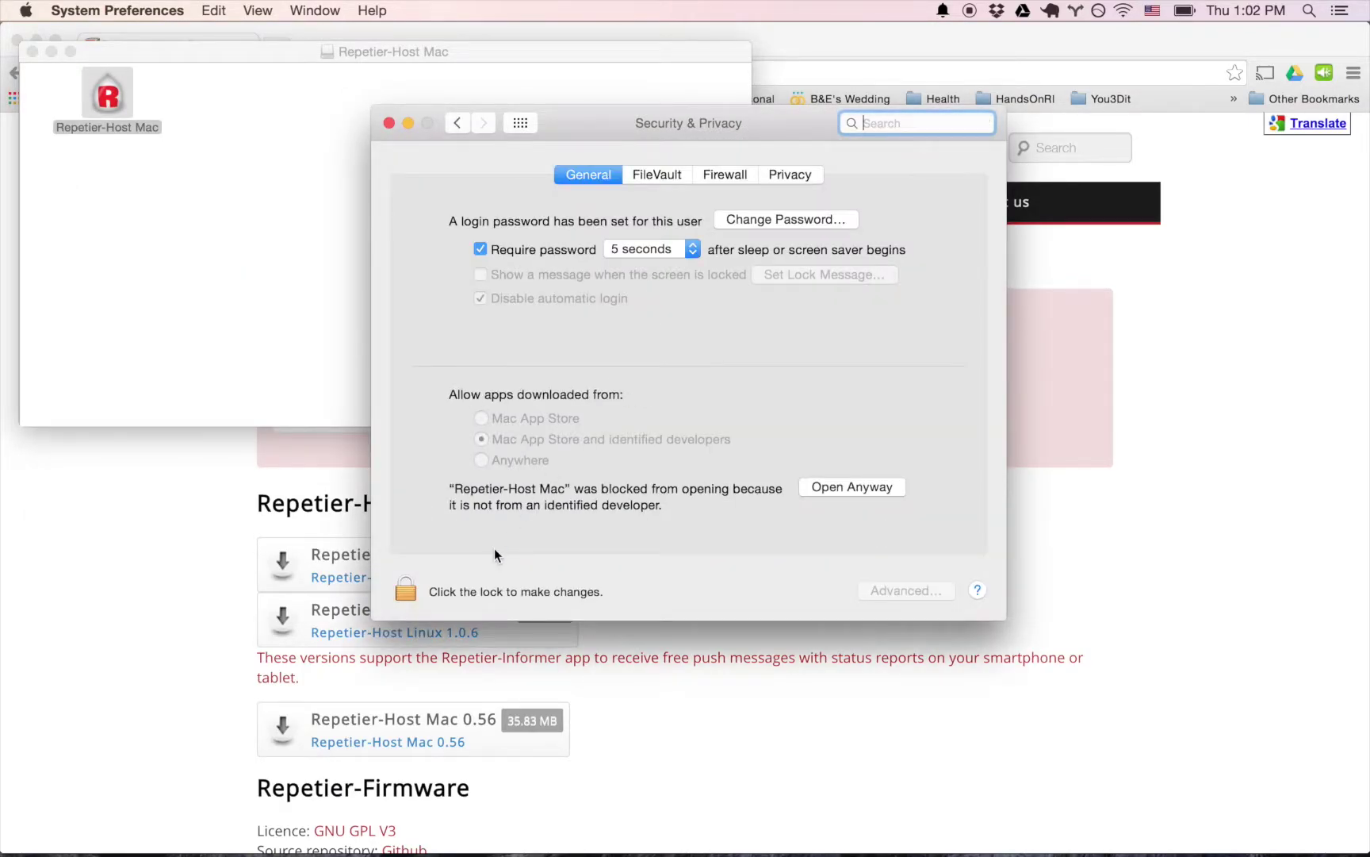
# Step: Unlock the settings with the account password and allow apps downloaded from Anywhere
pyautogui.click(404, 591)
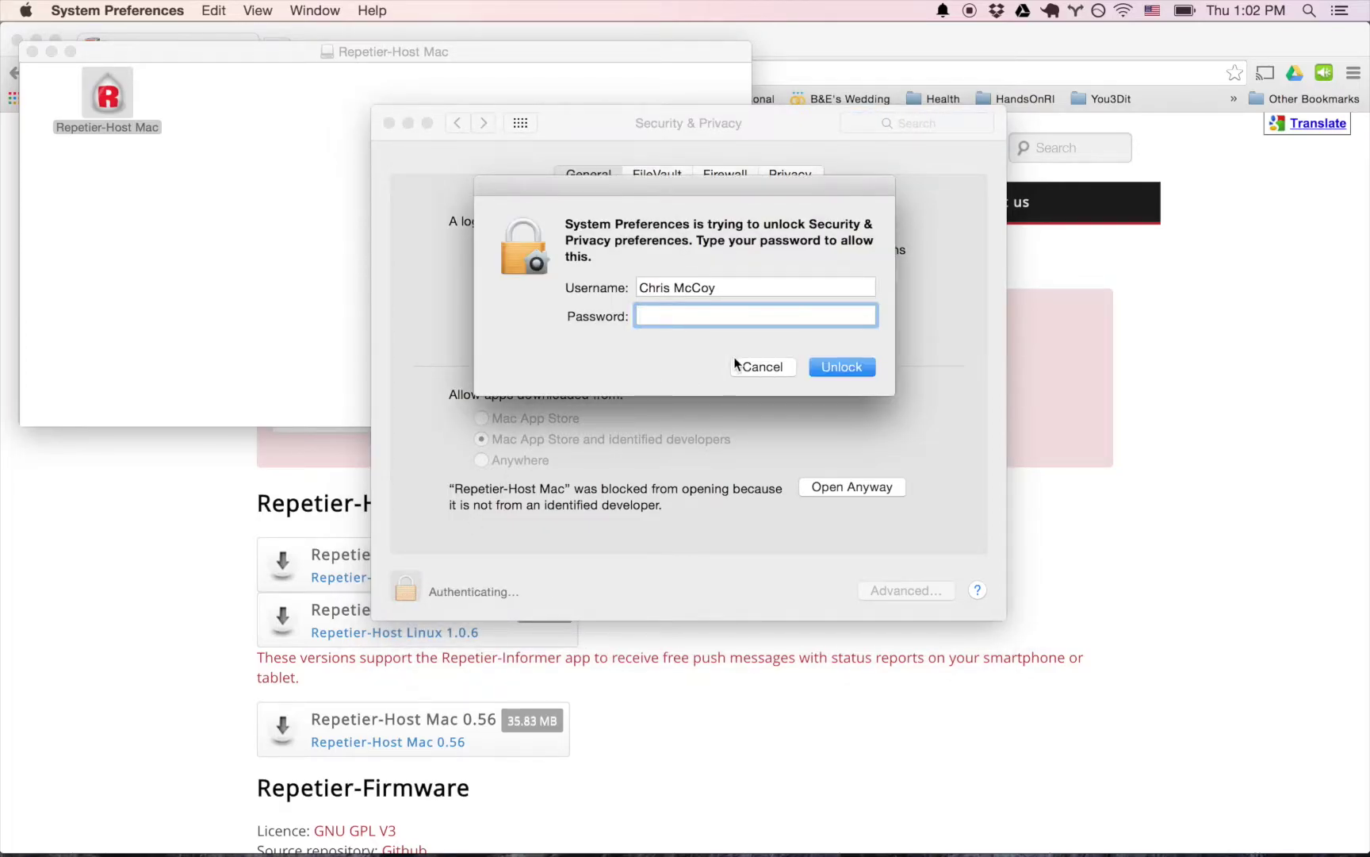
pyautogui.write('••••••••••')
pyautogui.press('Return')
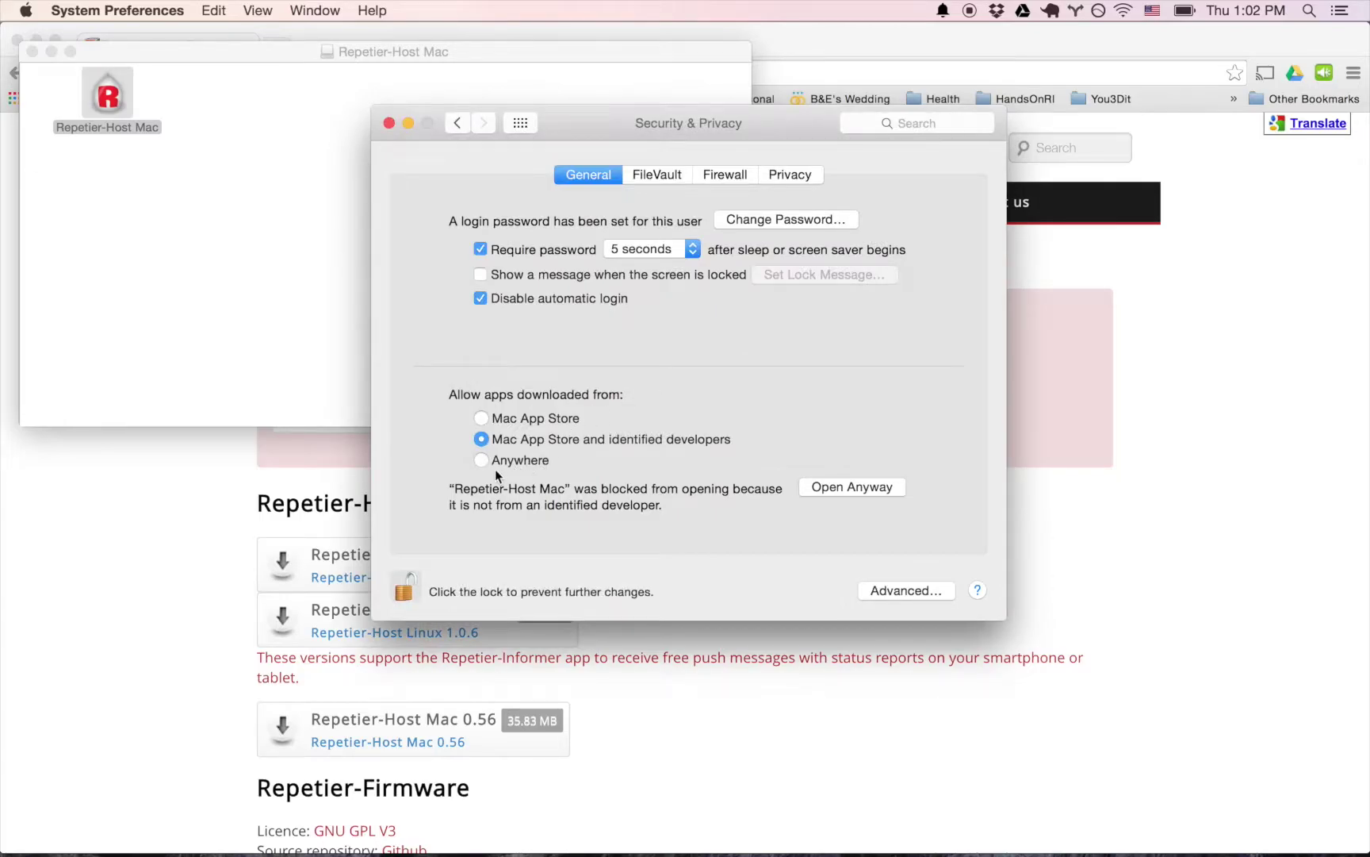
pyautogui.click(486, 461)
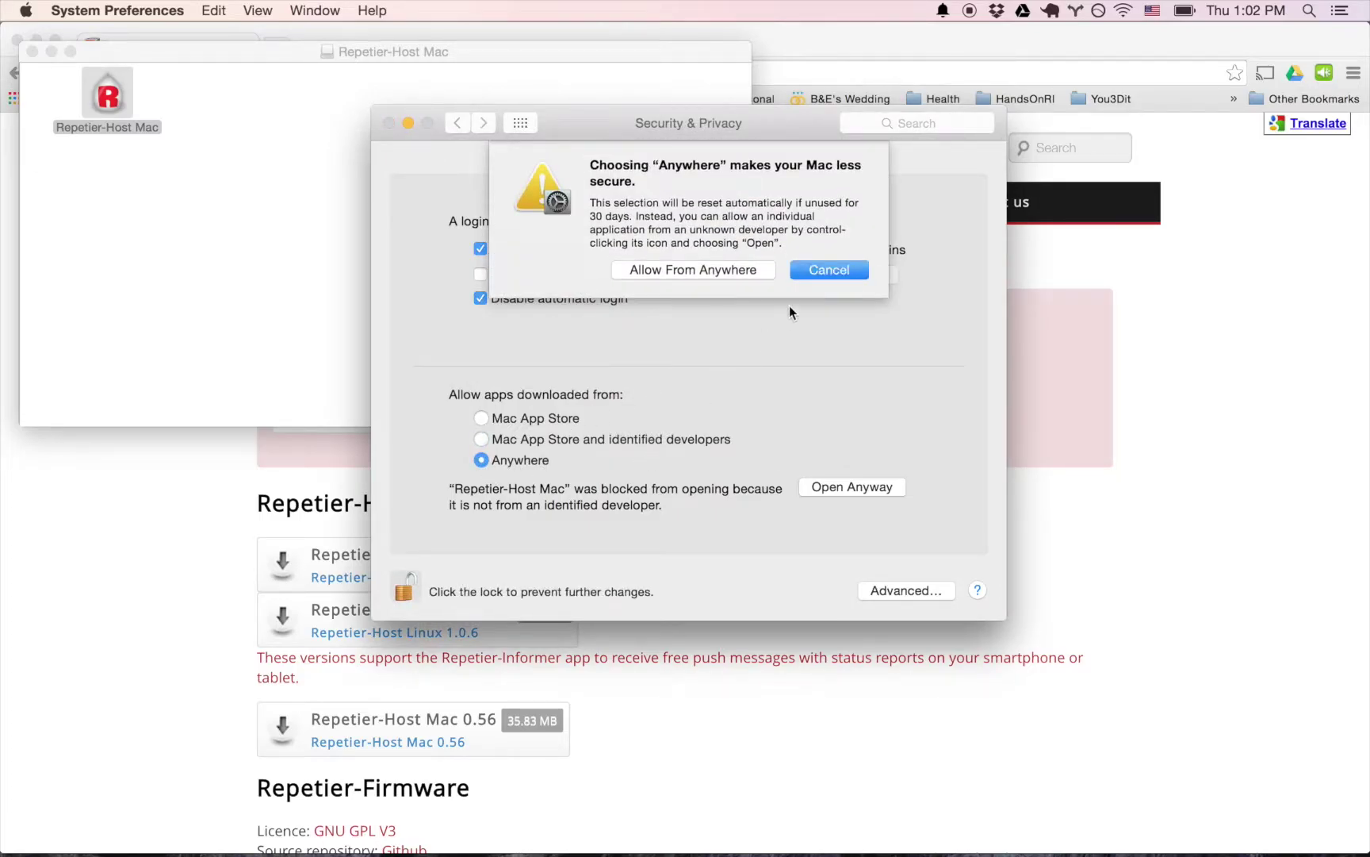
pyautogui.click(695, 271)
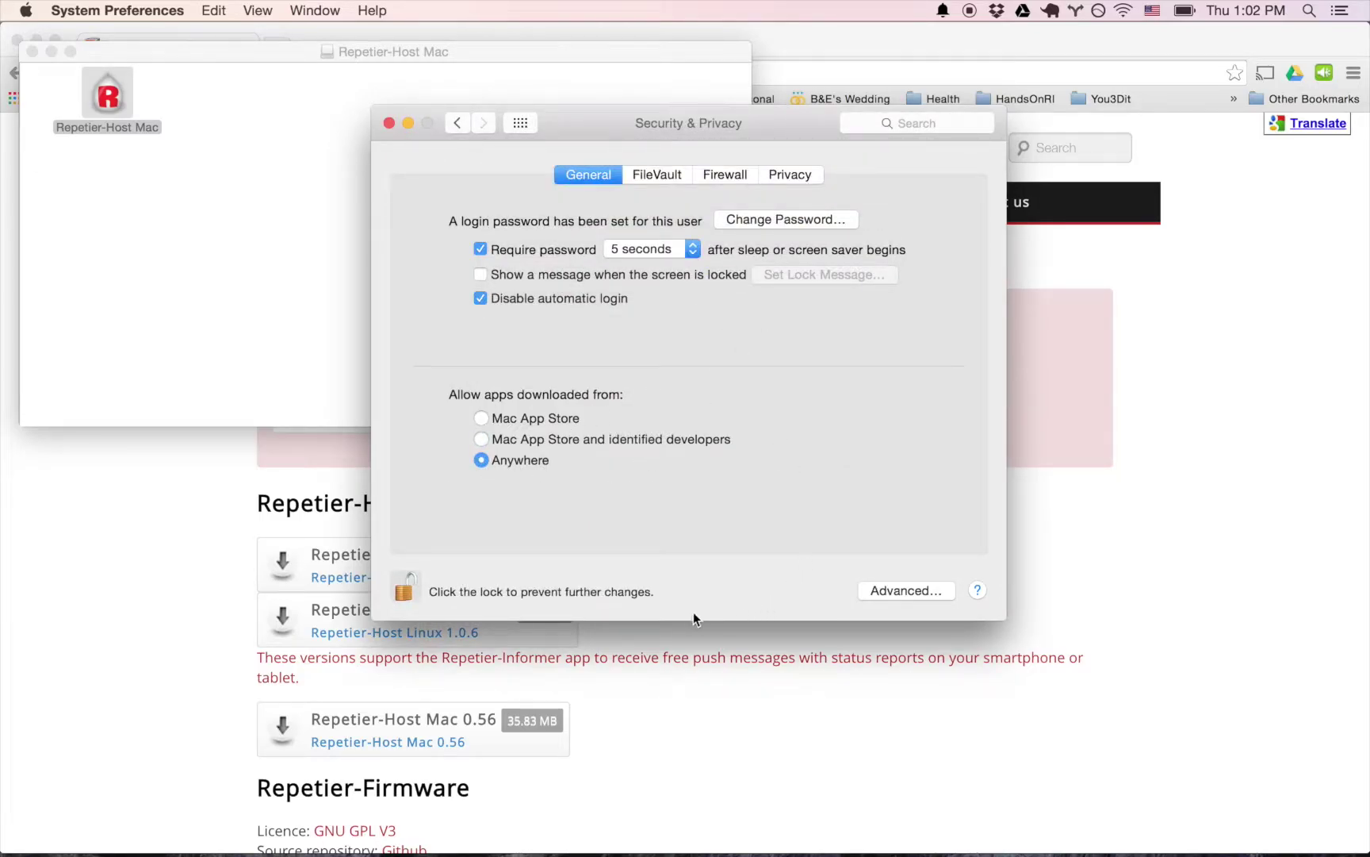
# Step: Close Security & Privacy, launch Repetier-Host Mac past the warning, and close the First Steps Tutorial
pyautogui.click(388, 123)
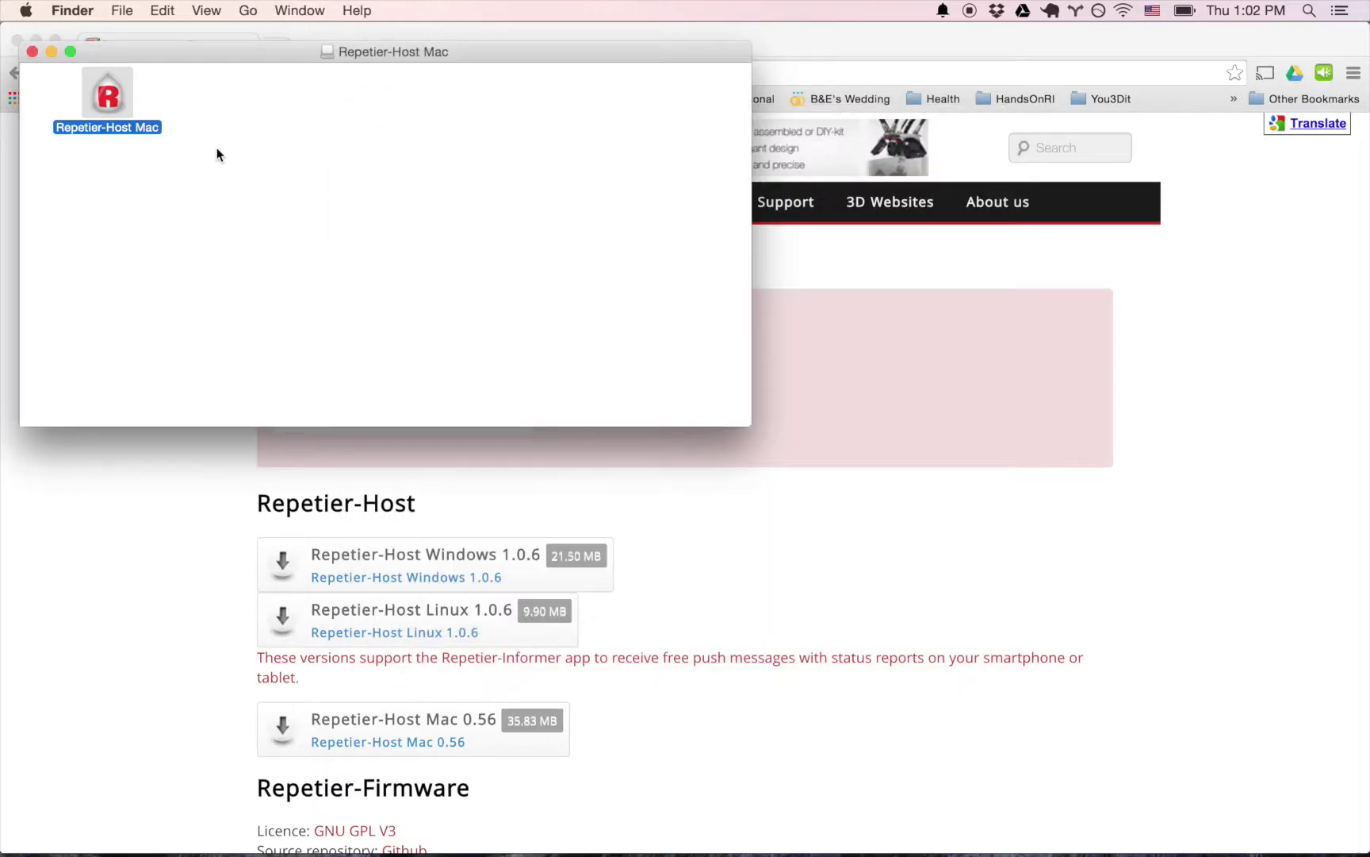
pyautogui.doubleClick(106, 97)
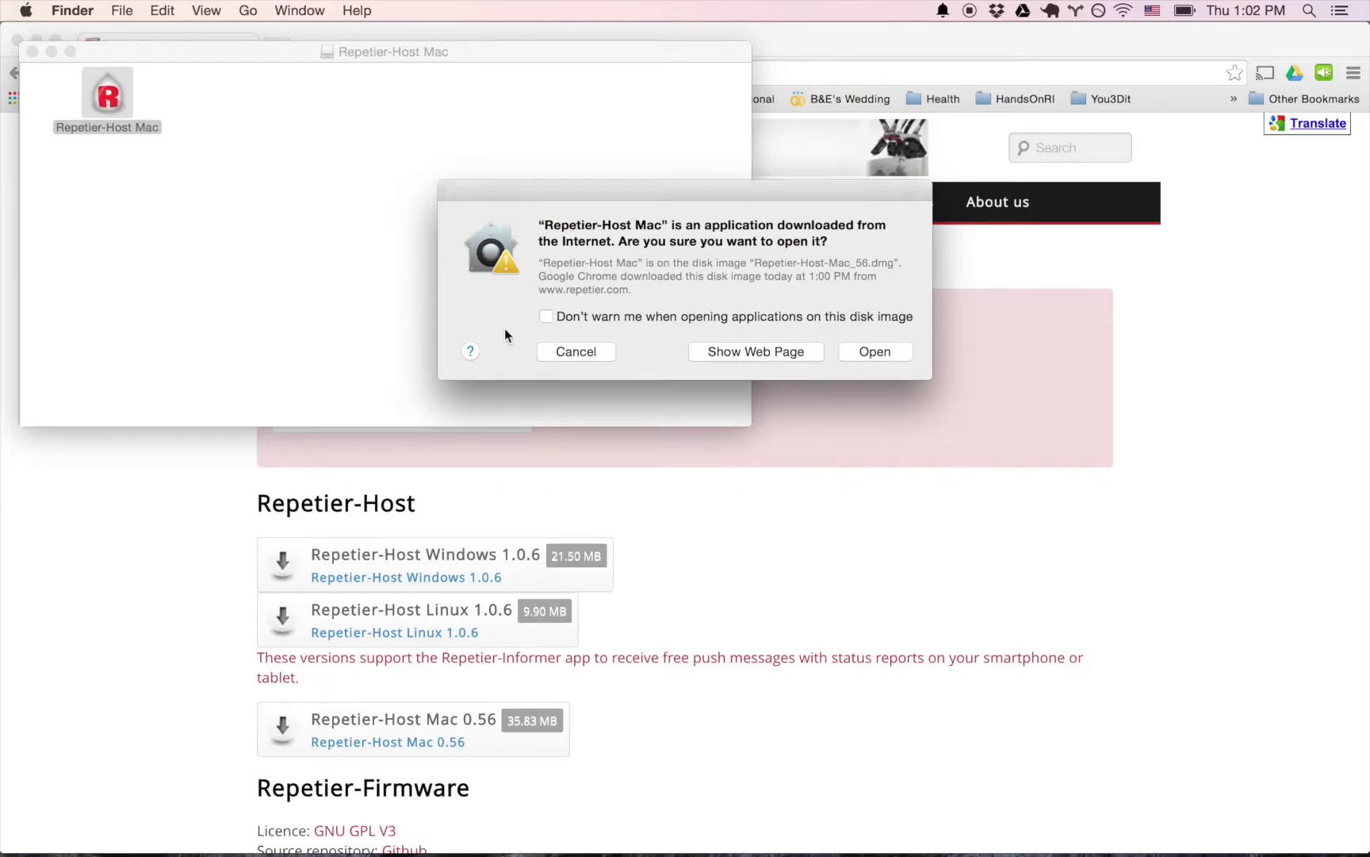
pyautogui.click(882, 352)
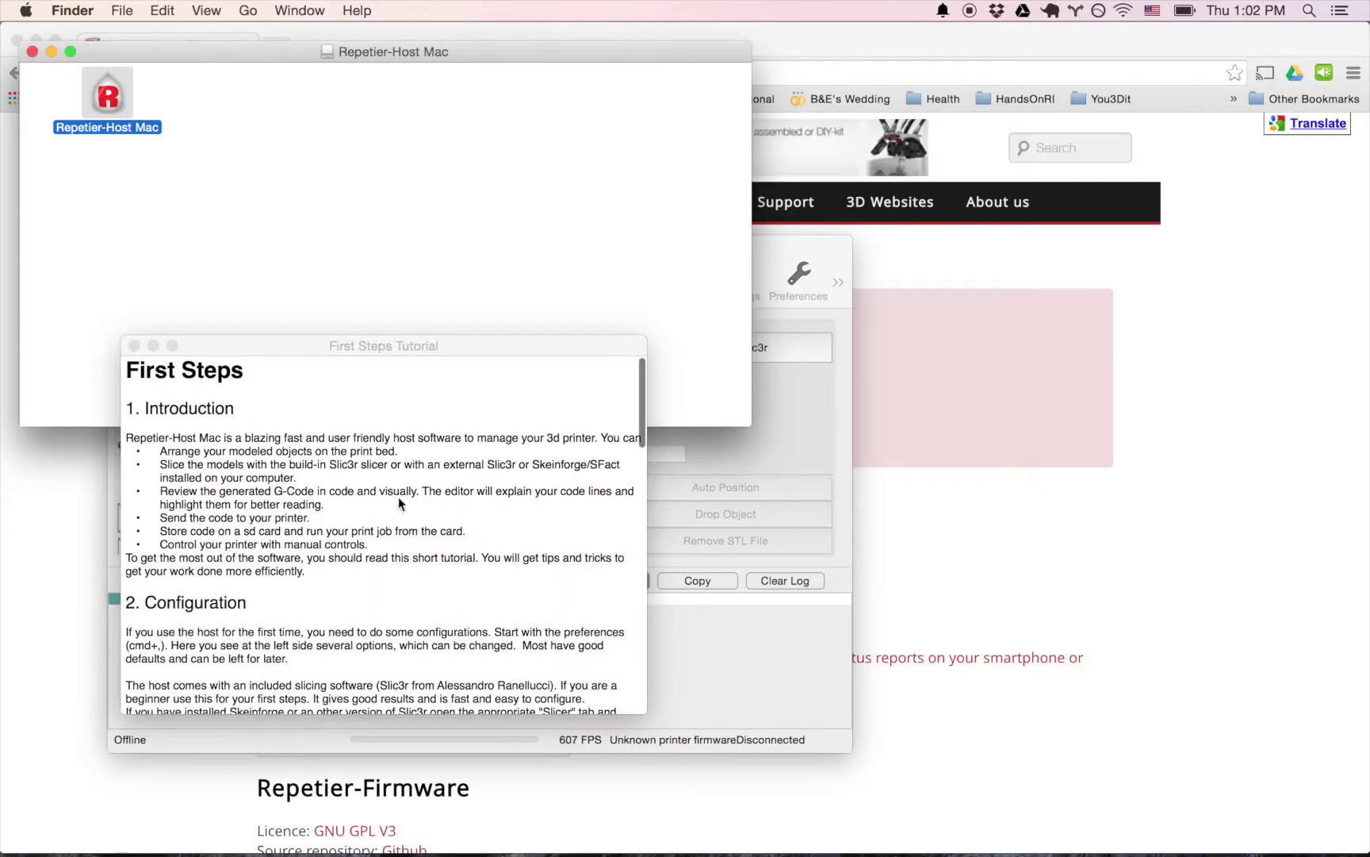
pyautogui.scroll(-2, 375, 496)
pyautogui.scroll(2, 375, 495)
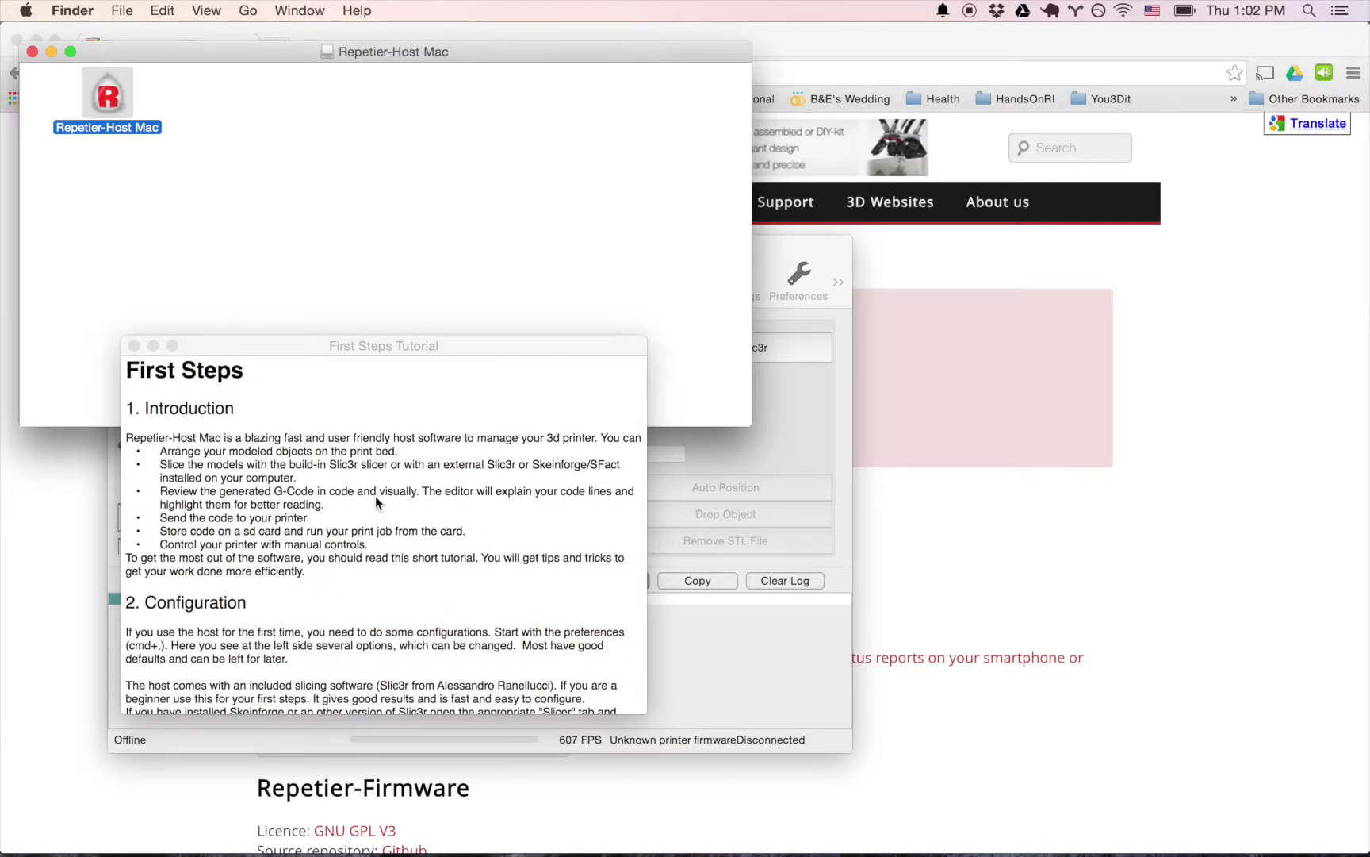
pyautogui.scroll(-10, 375, 496)
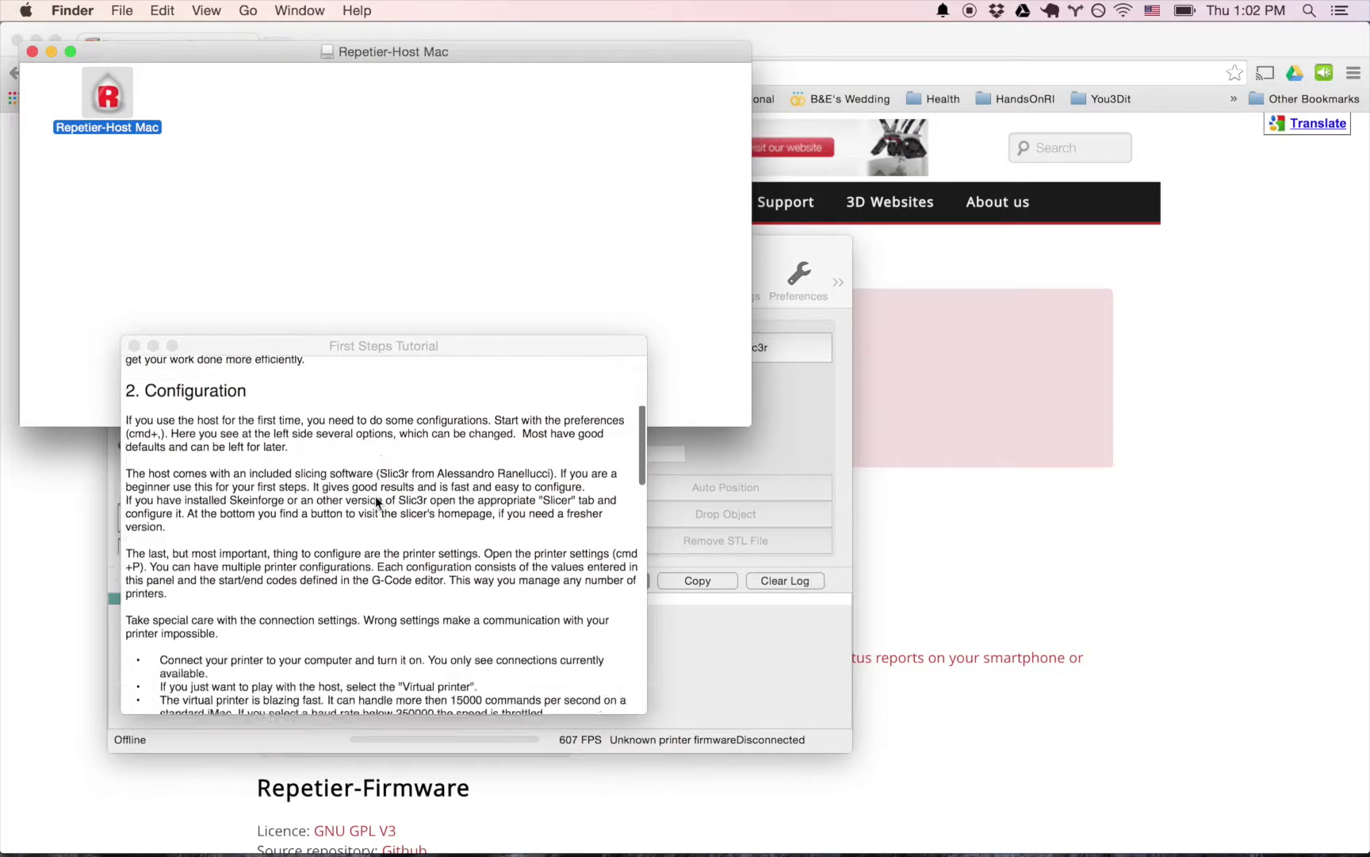
pyautogui.scroll(-20, 376, 497)
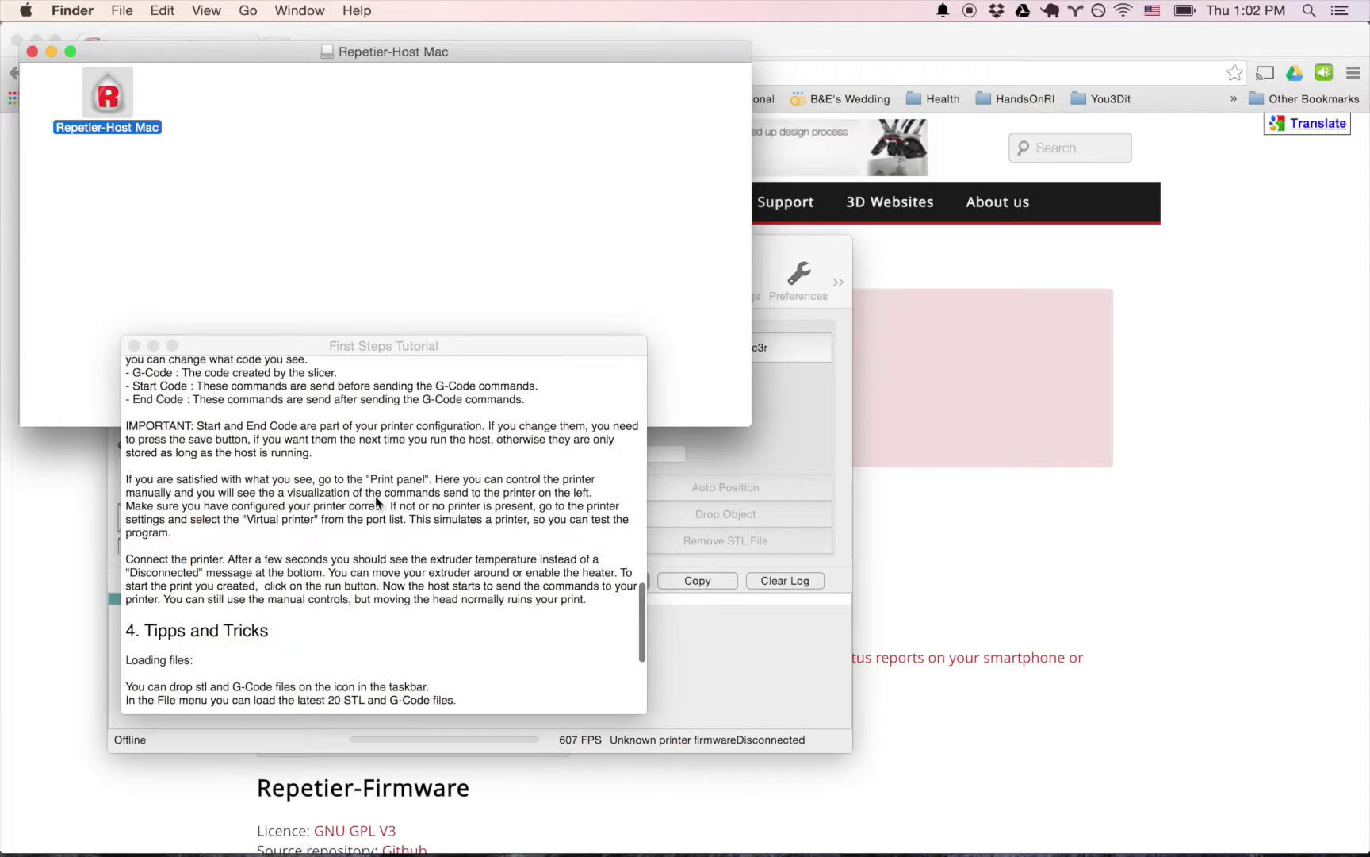
pyautogui.click(134, 347)
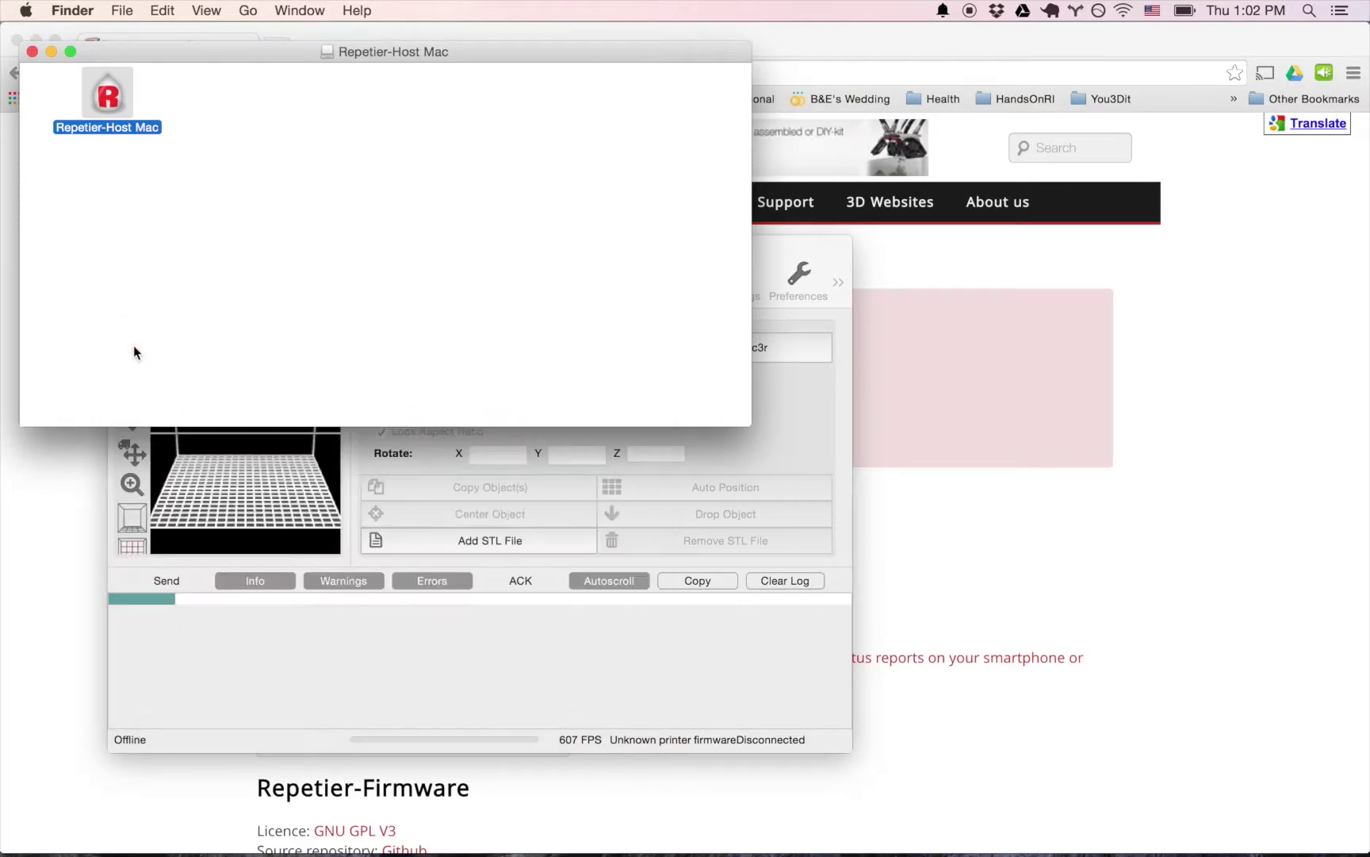
# Step: Resize the Repetier-Host window to fill the screen with Divvy, dismissing its registration reminder
pyautogui.click(408, 681)
pyautogui.hotkey('ctrl', 'alt', 'space')
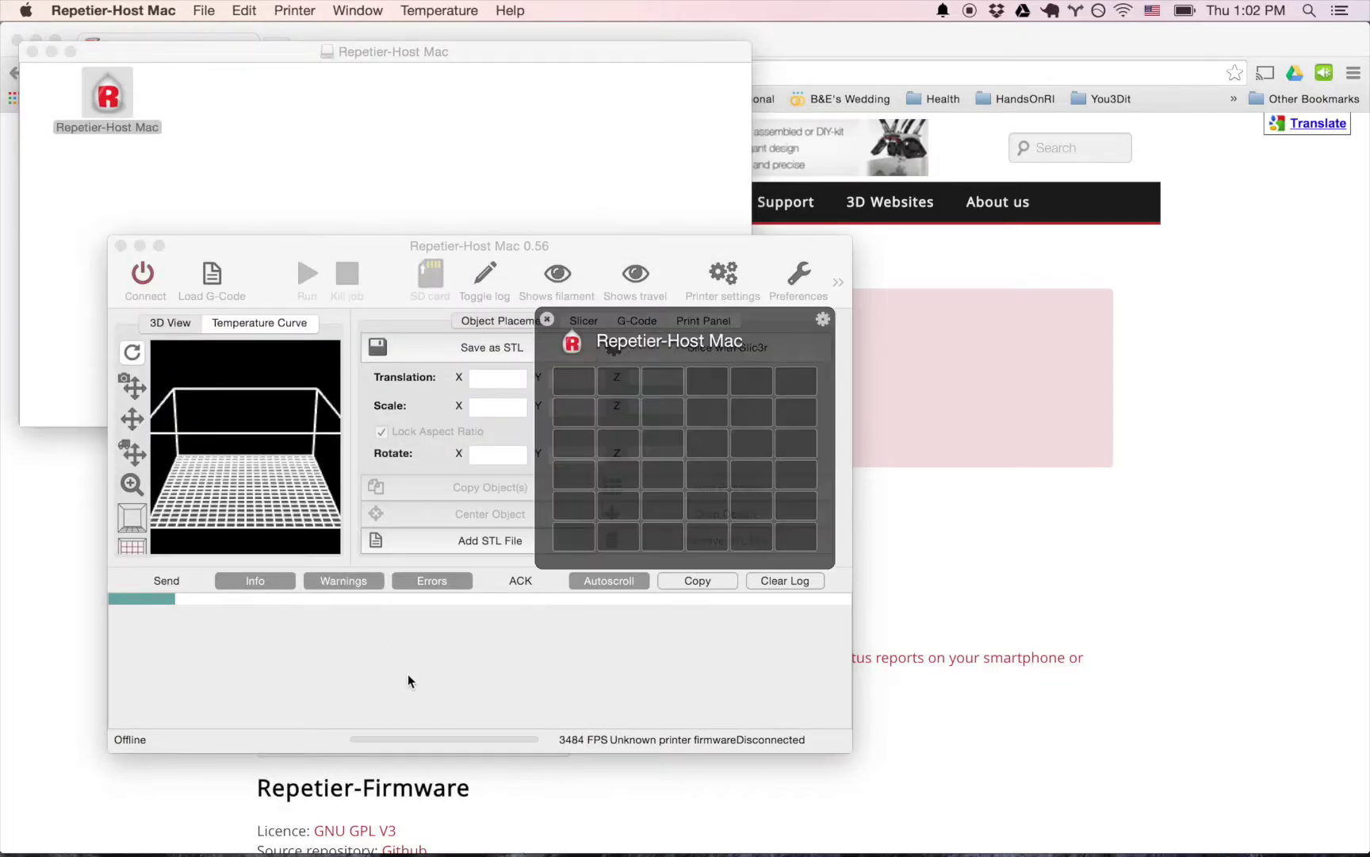
pyautogui.moveTo(590, 389); pyautogui.dragTo(799, 535)
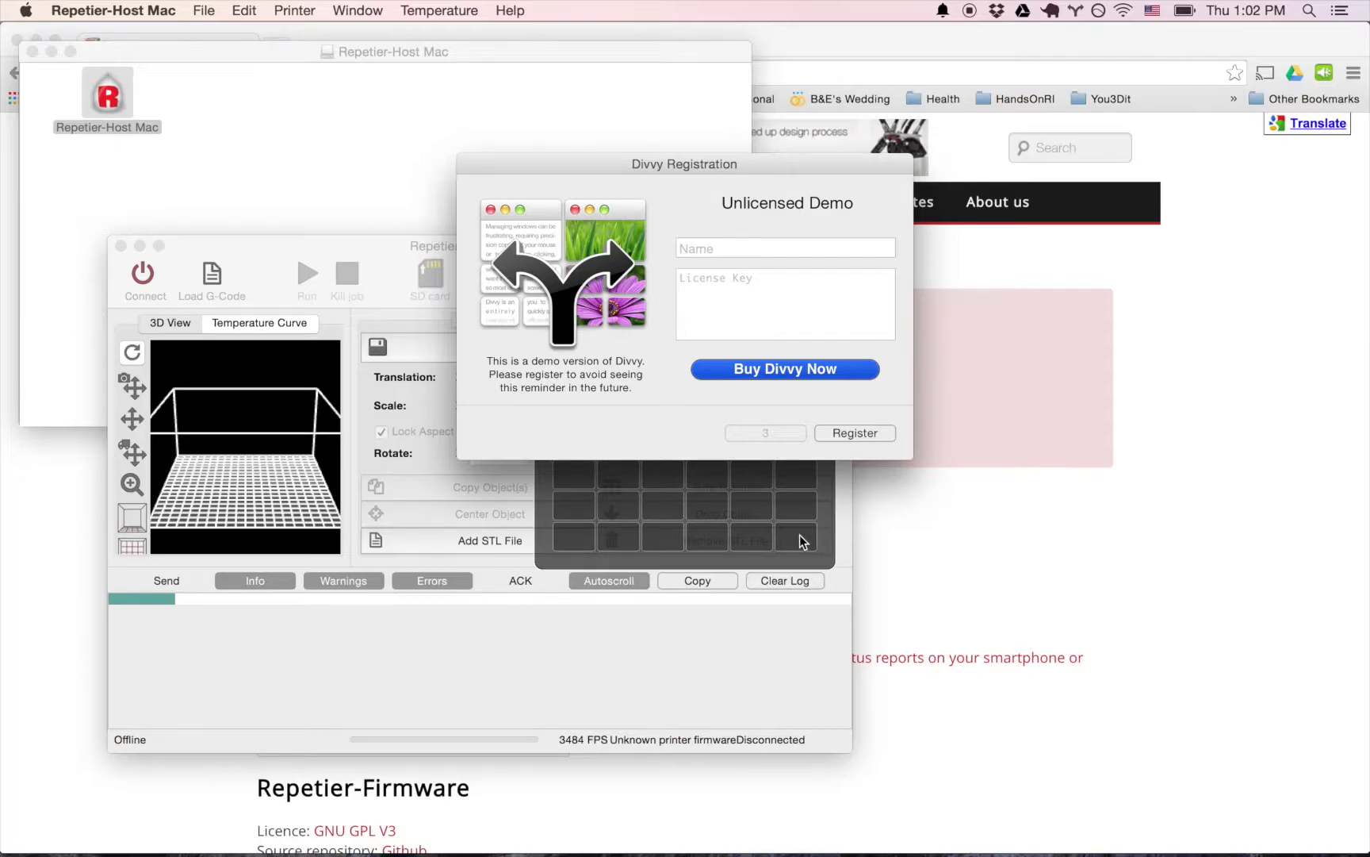
pyautogui.click(760, 433)
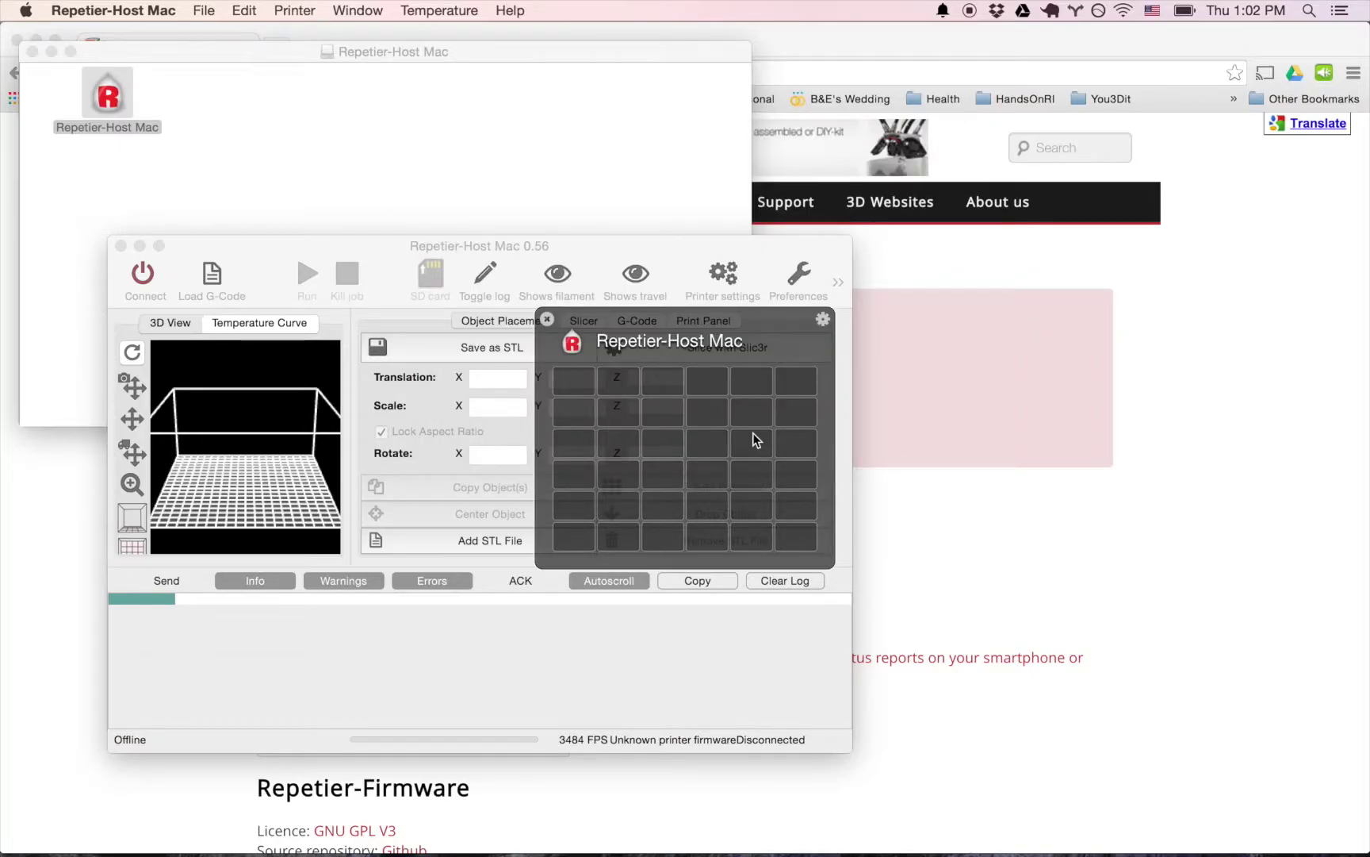
pyautogui.moveTo(593, 393); pyautogui.dragTo(785, 525)
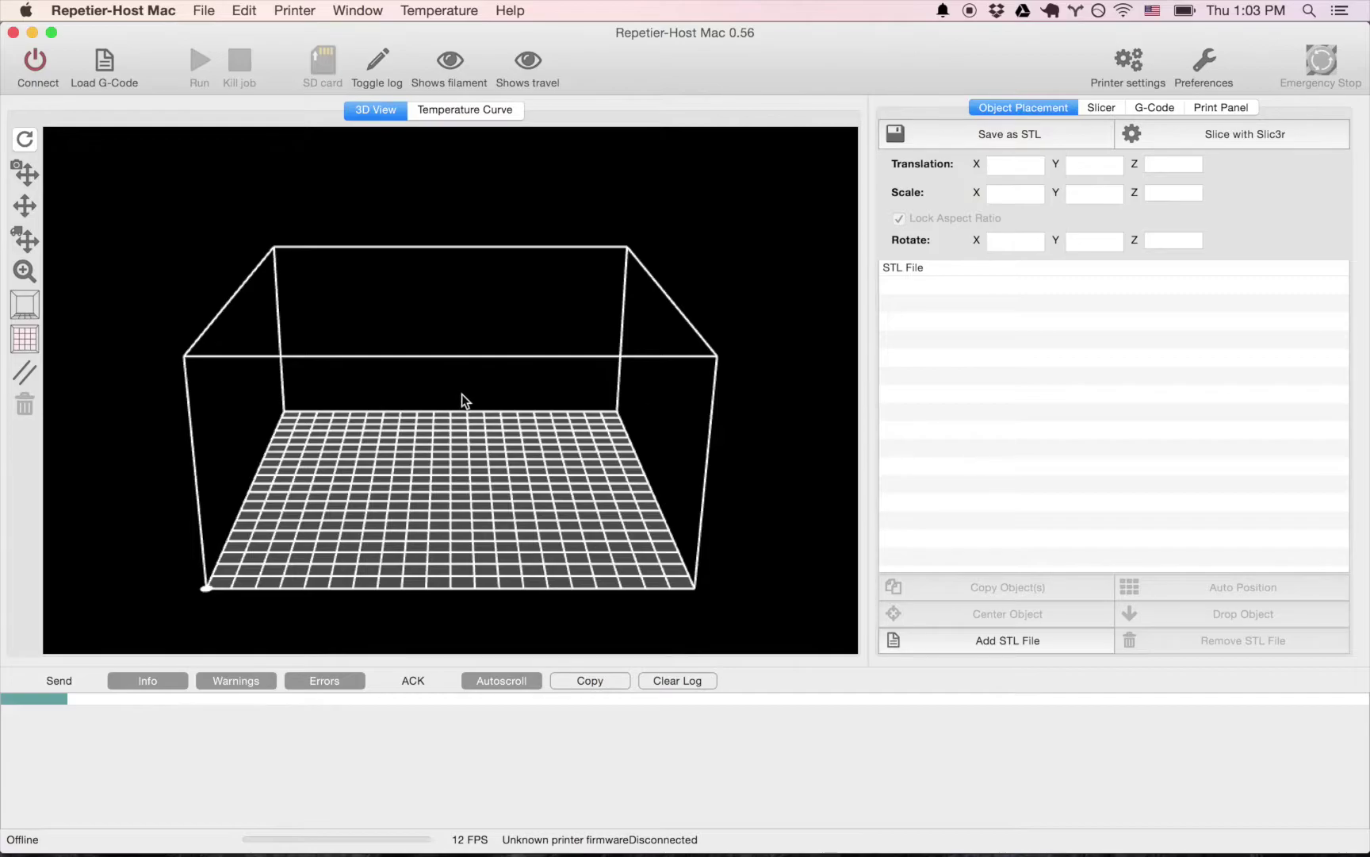
pyautogui.click(1135, 64)
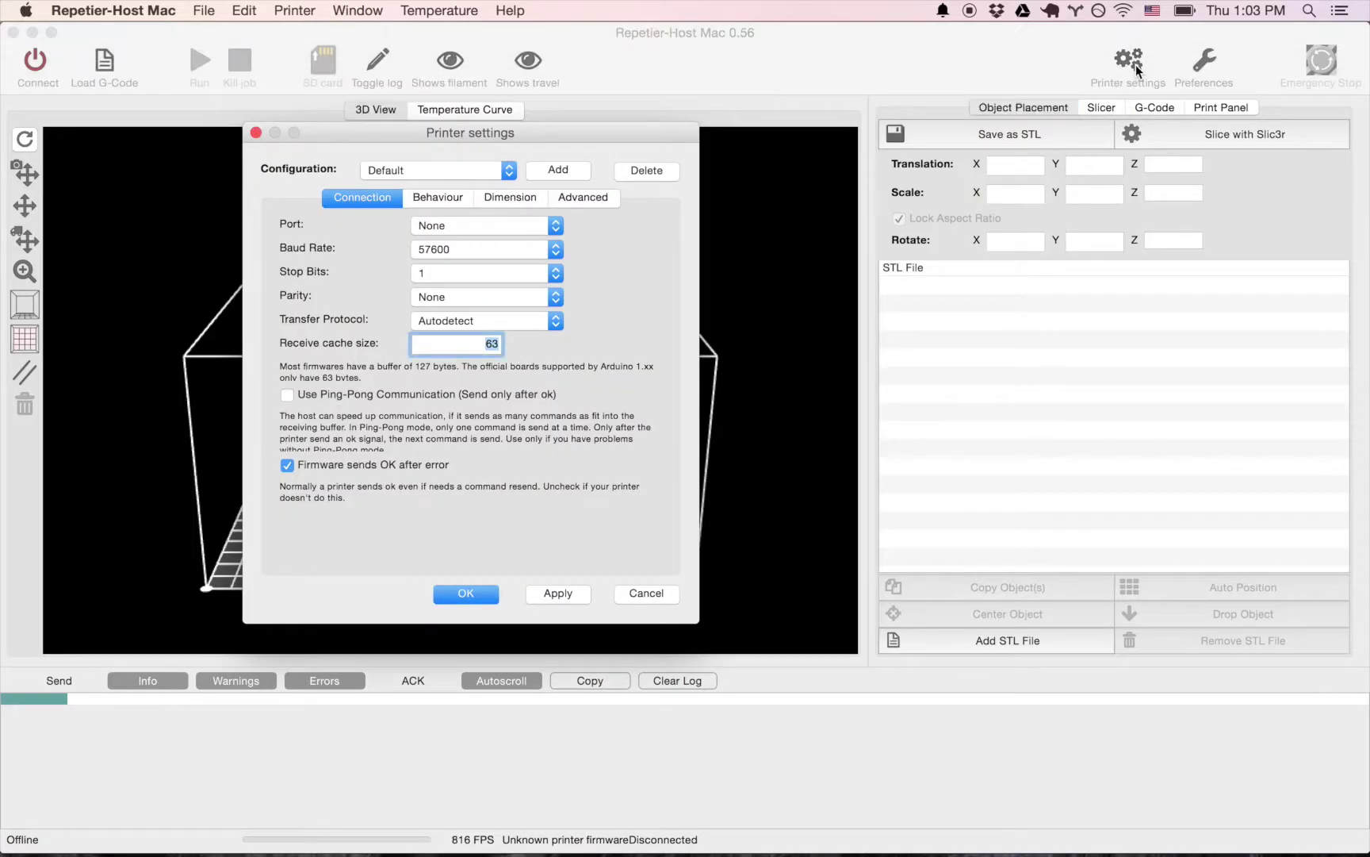
pyautogui.click(466, 595)
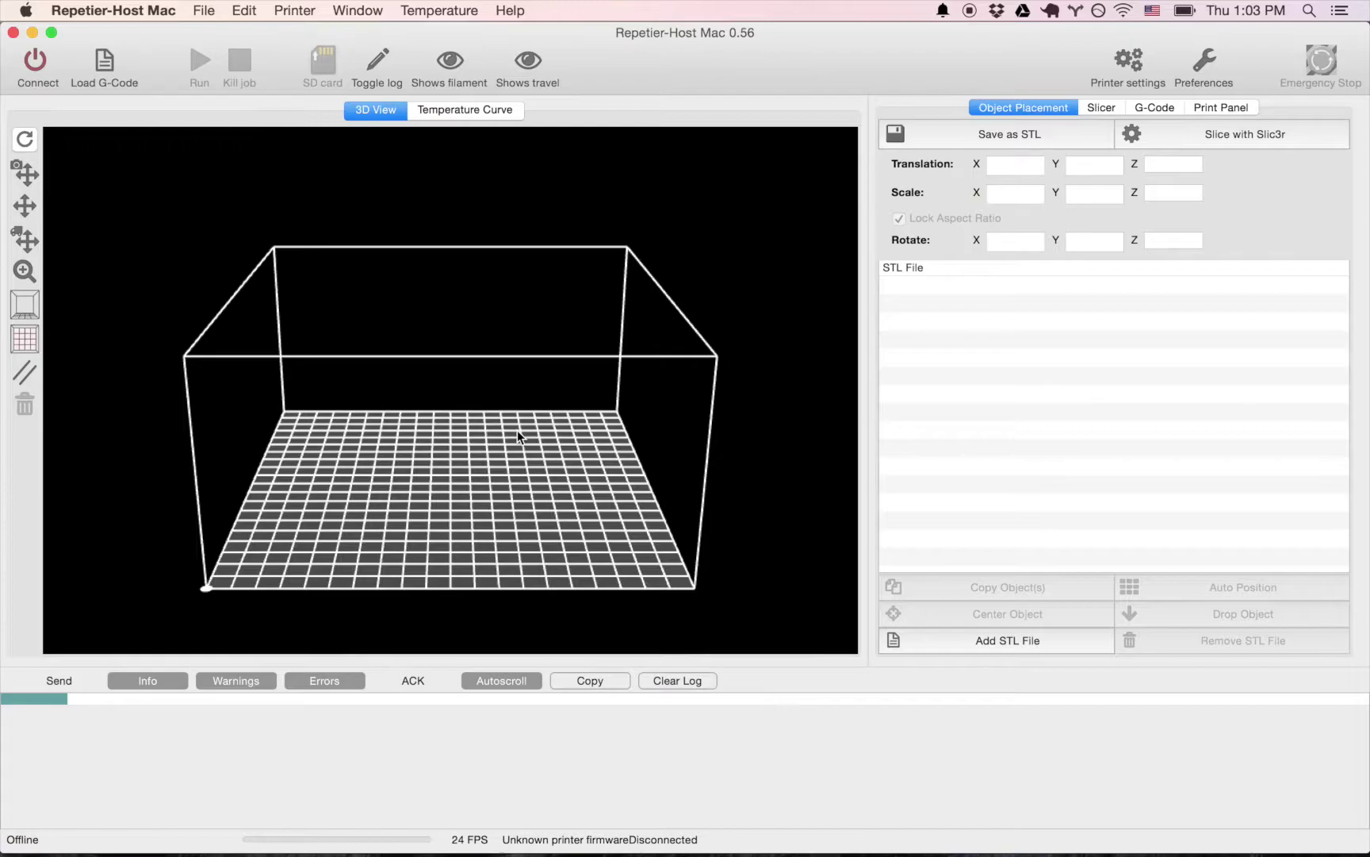
# Step: Switch through the Slicer and G-Code tabs to the Print Panel showing the printer Disconnected
pyautogui.click(1106, 115)
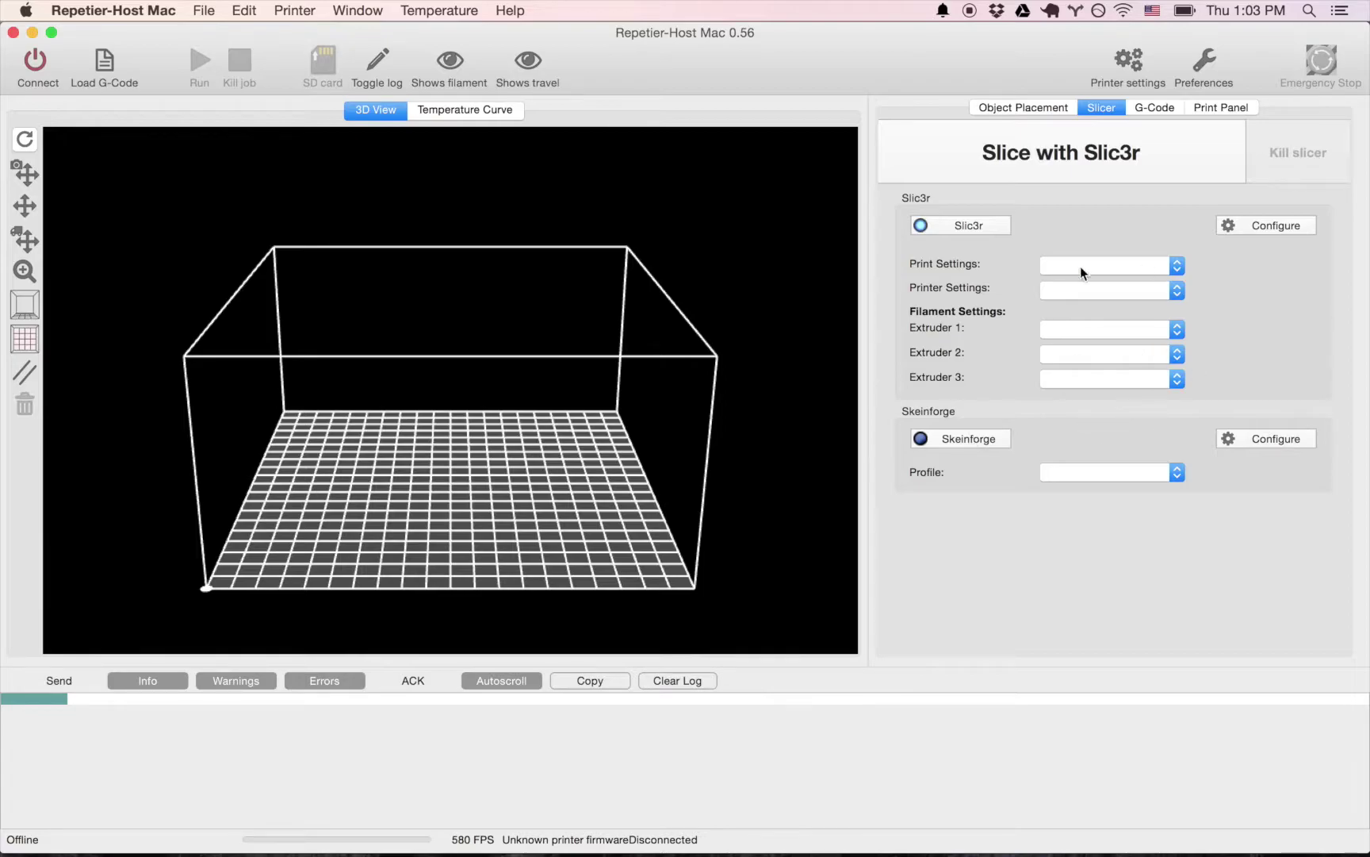
pyautogui.click(1151, 109)
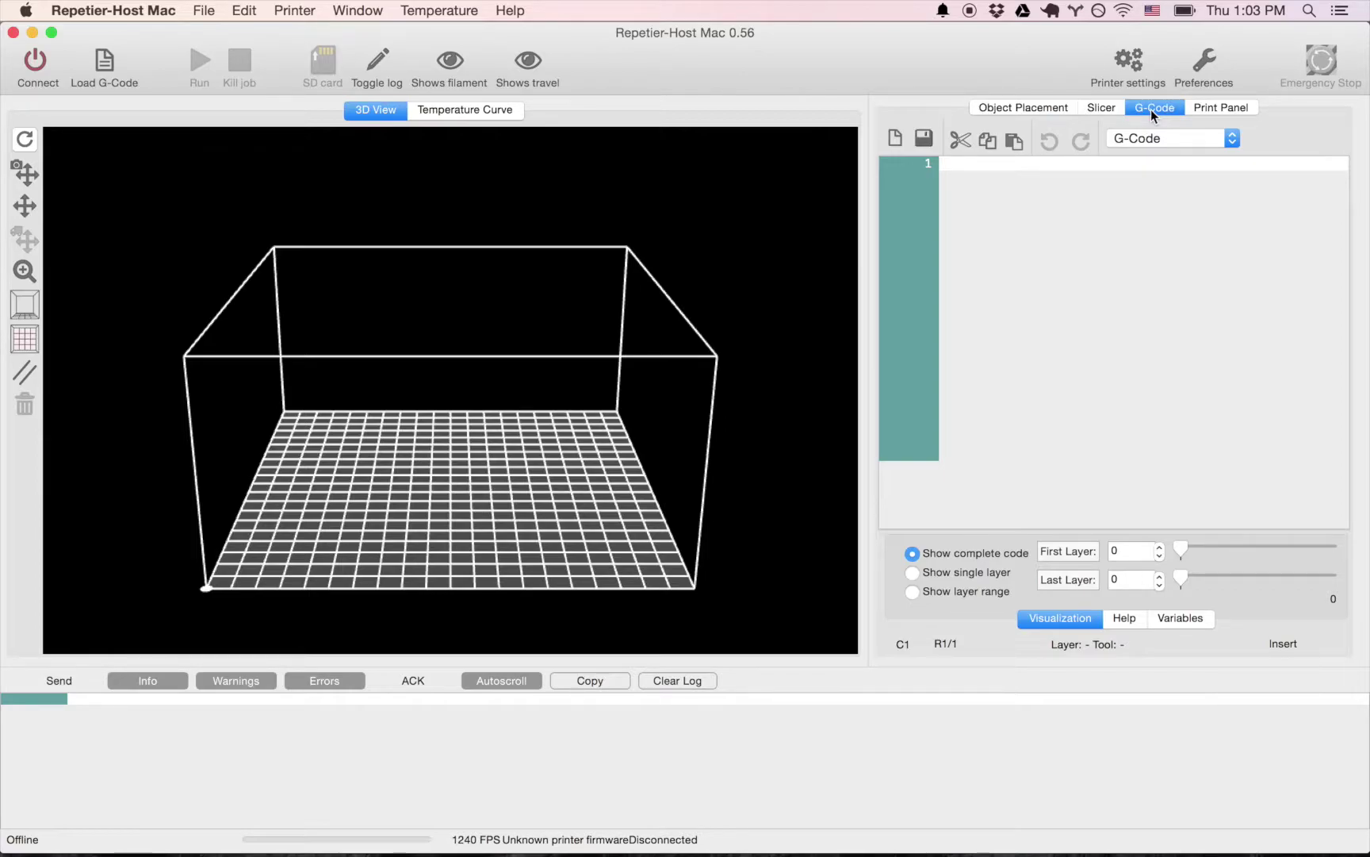
pyautogui.click(1208, 110)
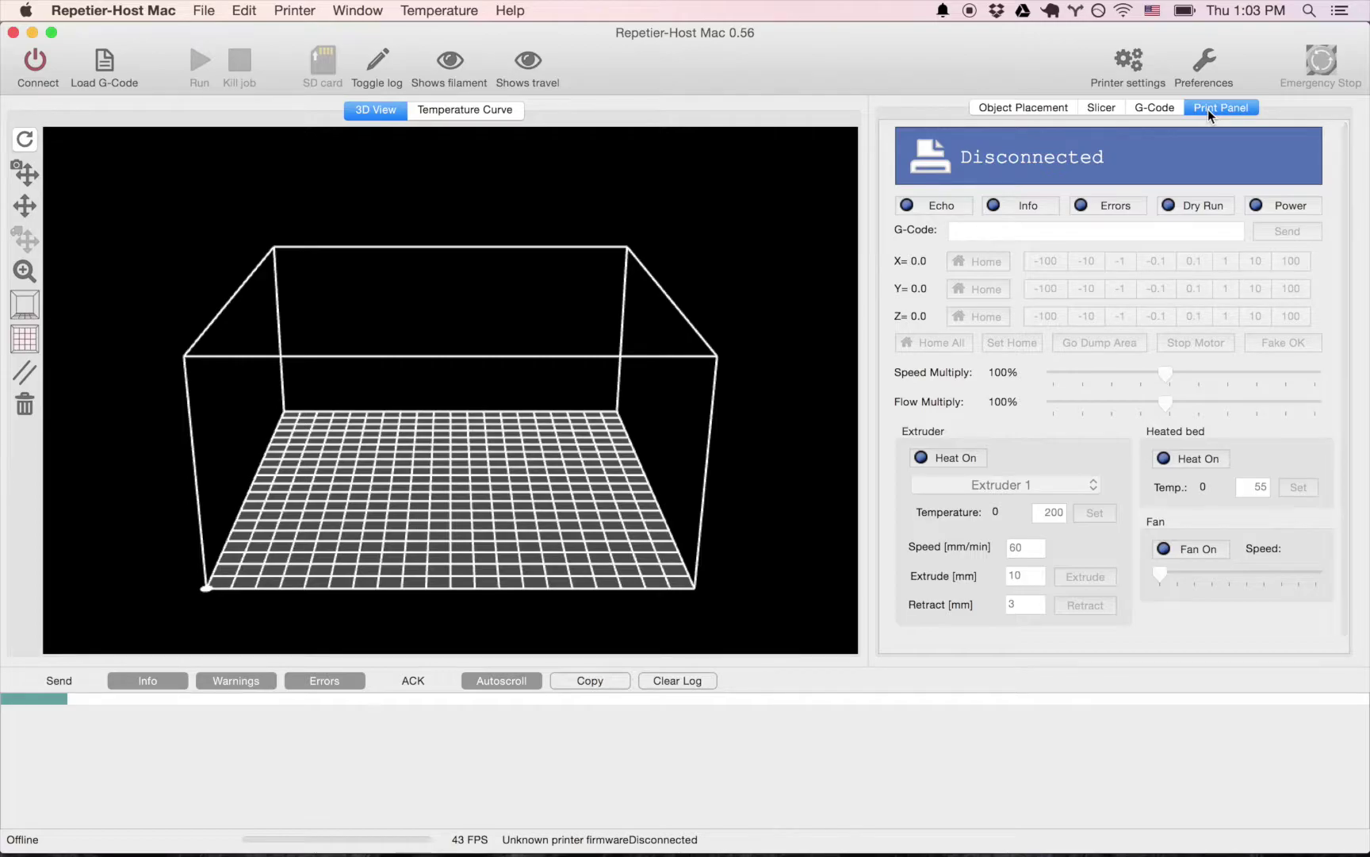